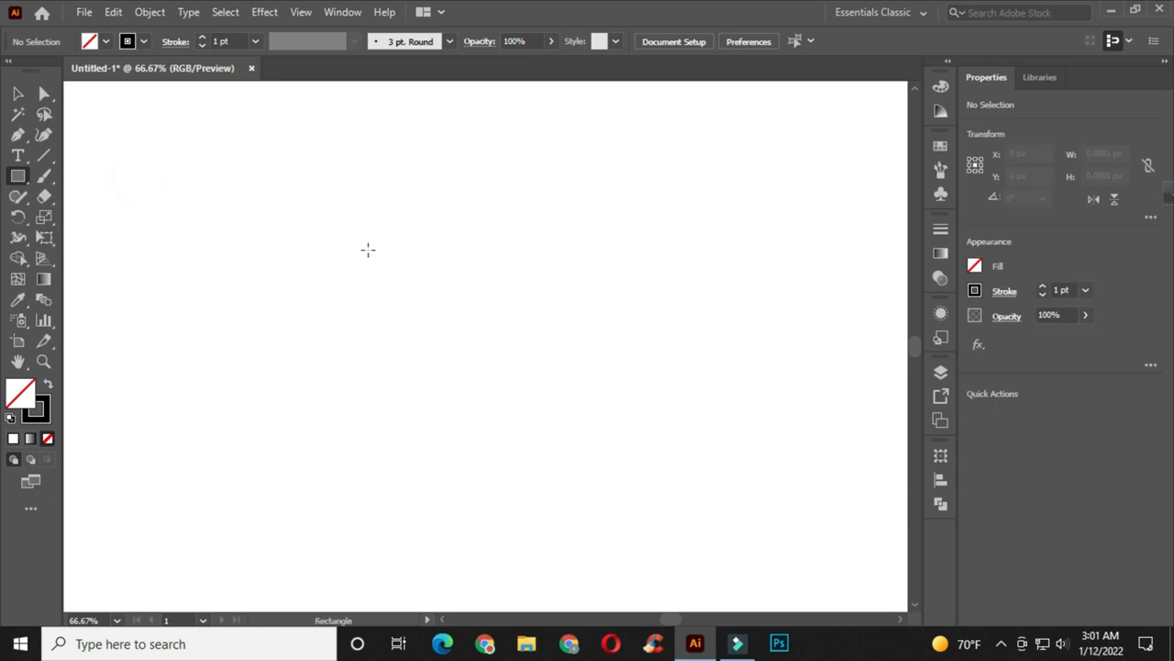
Draw an 82 px square and place a copy directly below it with touching edges.
drag(370, 186, 359, 288)
click(18, 93)
click(153, 165)
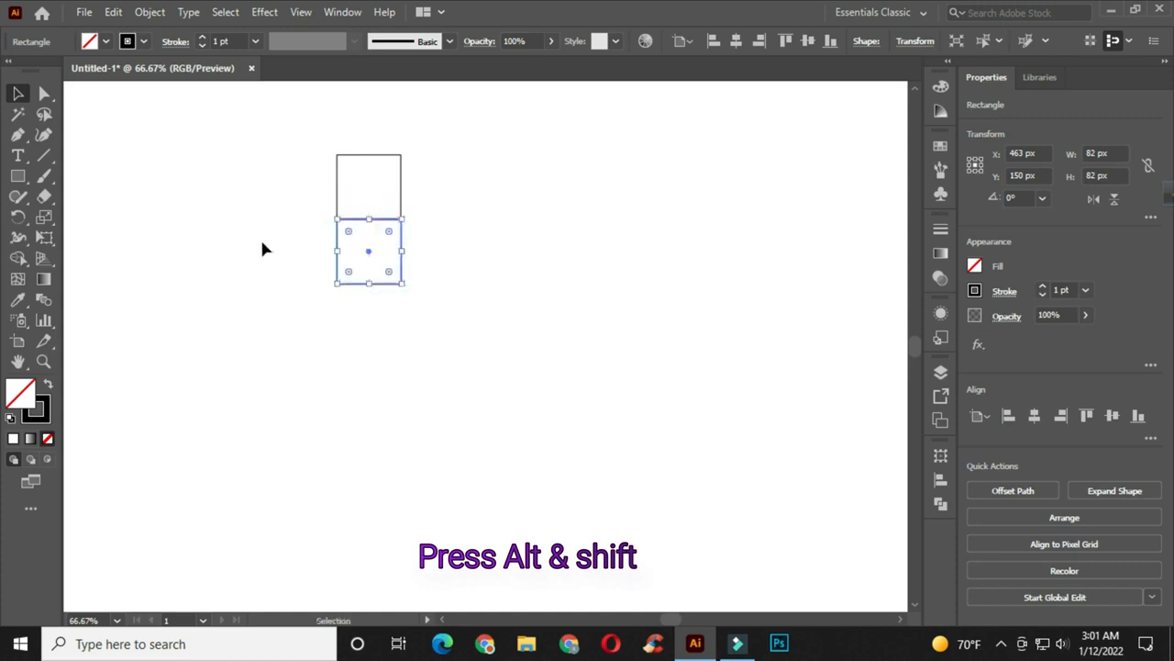
Draw a 164 px square beside the two small squares and a 246 px square beneath all three.
click(18, 177)
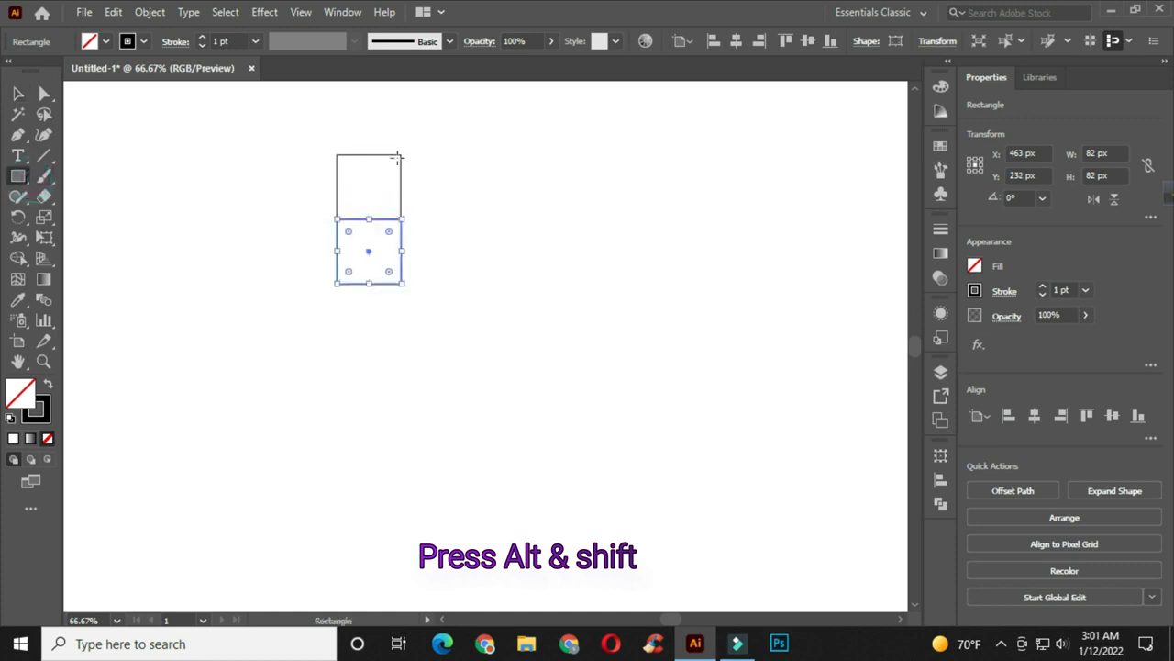
drag(402, 153, 453, 279)
drag(336, 282, 533, 394)
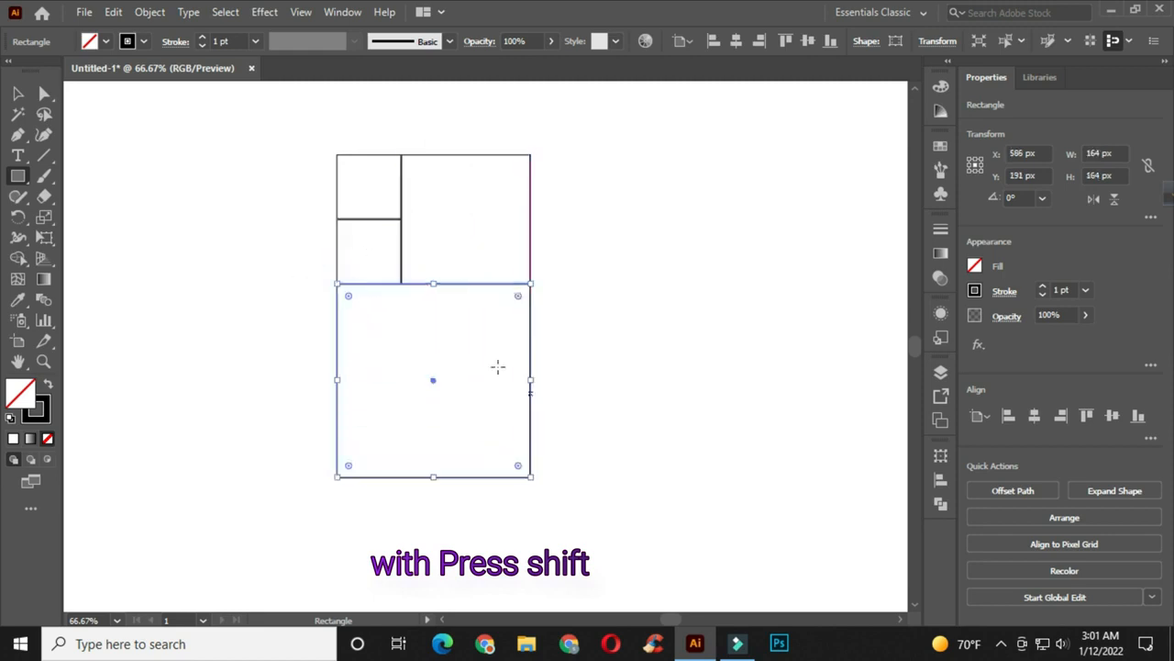
Draw circles of 82 px, 164 px and 246 px inscribed in the upper small square, the medium square and the large square.
click(17, 93)
drag(18, 176, 79, 220)
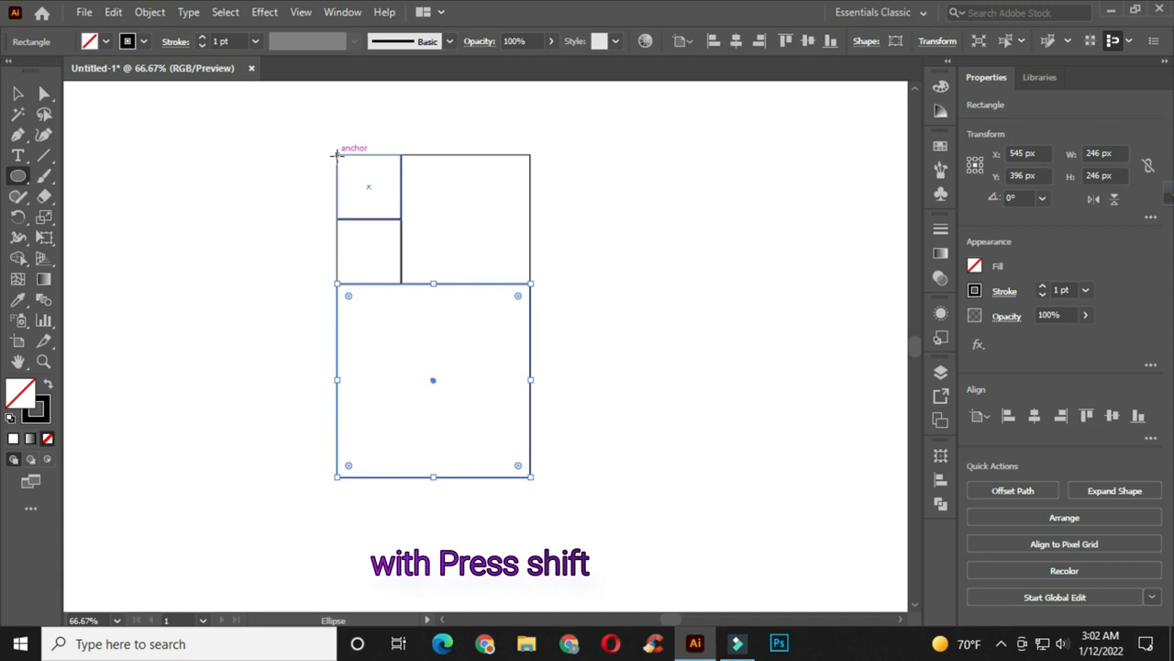
mouse_move(336, 153)
mouse_down()
mouse_move(372, 158)
mouse_move(380, 184)
mouse_move(412, 194)
mouse_up()
drag(529, 154, 408, 285)
drag(336, 285, 531, 447)
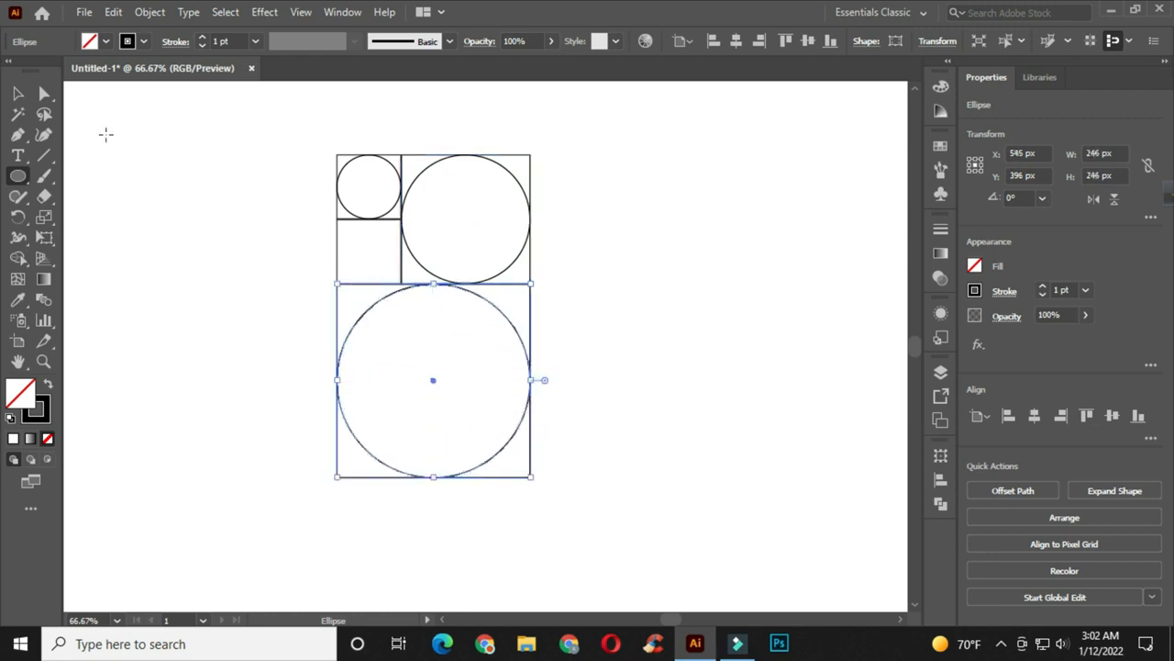
Select all three circles and align their horizontal and vertical centers so they become concentric.
click(19, 96)
click(103, 89)
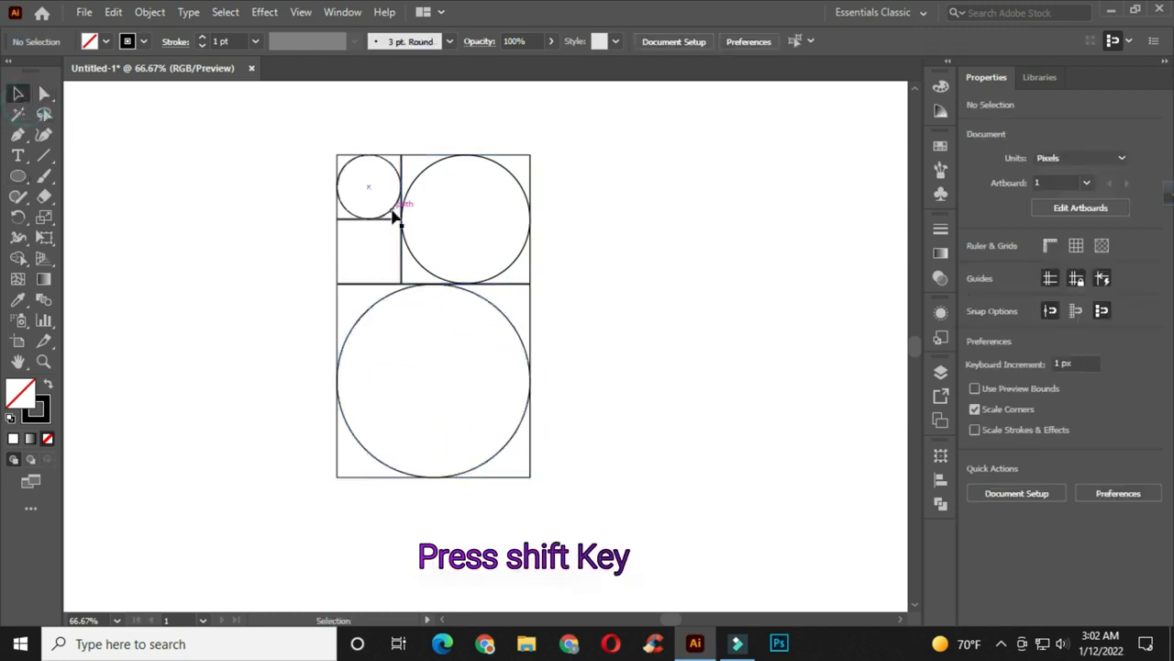
click(392, 210)
shift+click(428, 174)
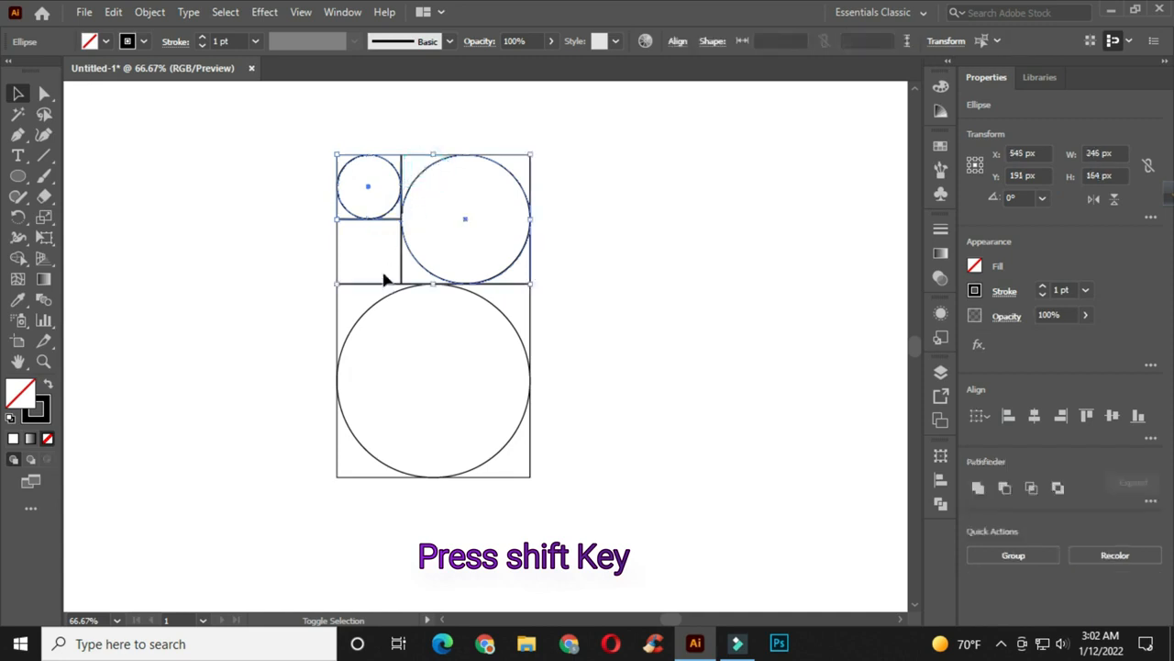
shift+click(383, 303)
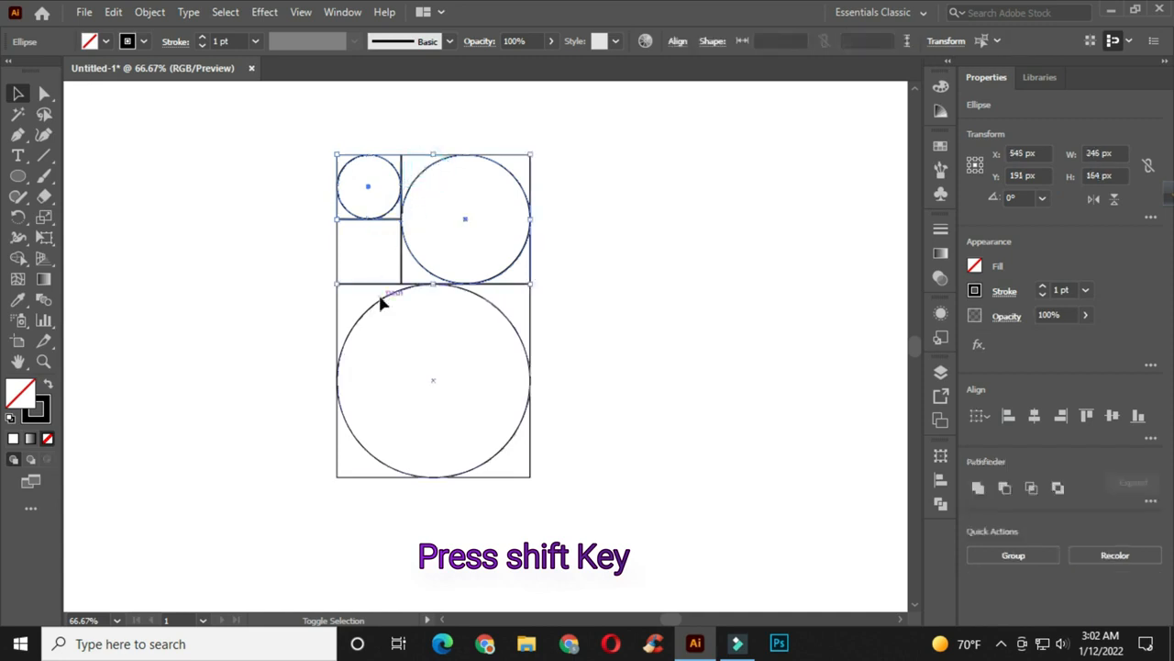
click(676, 44)
click(536, 94)
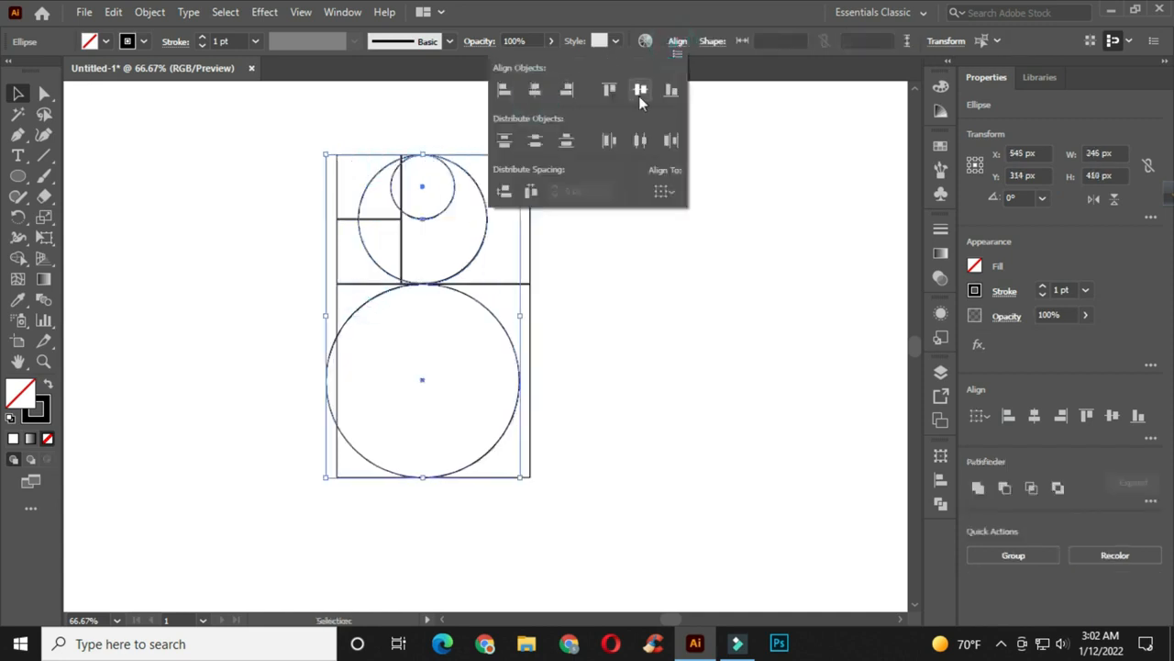
click(641, 91)
Move the concentric circles to the right of the squares and delete all the squares.
drag(502, 328, 831, 345)
drag(273, 175, 530, 437)
key(Delete)
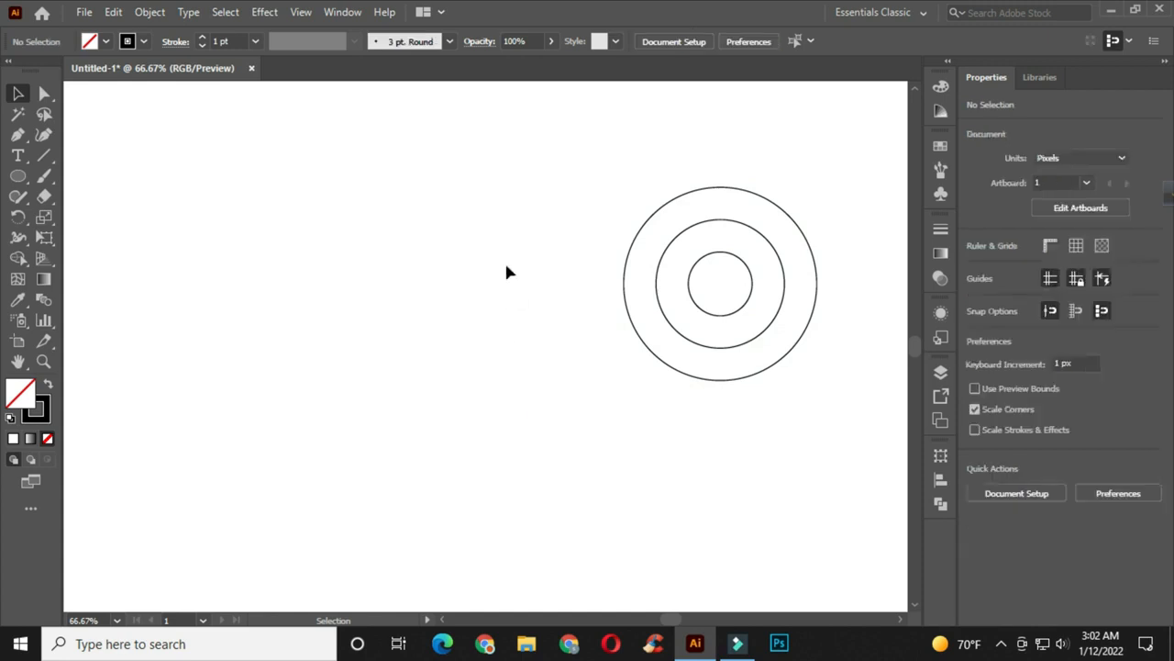
Move the small and medium circles out to the left of the large one and align their right edges and vertical centers.
drag(701, 312, 360, 313)
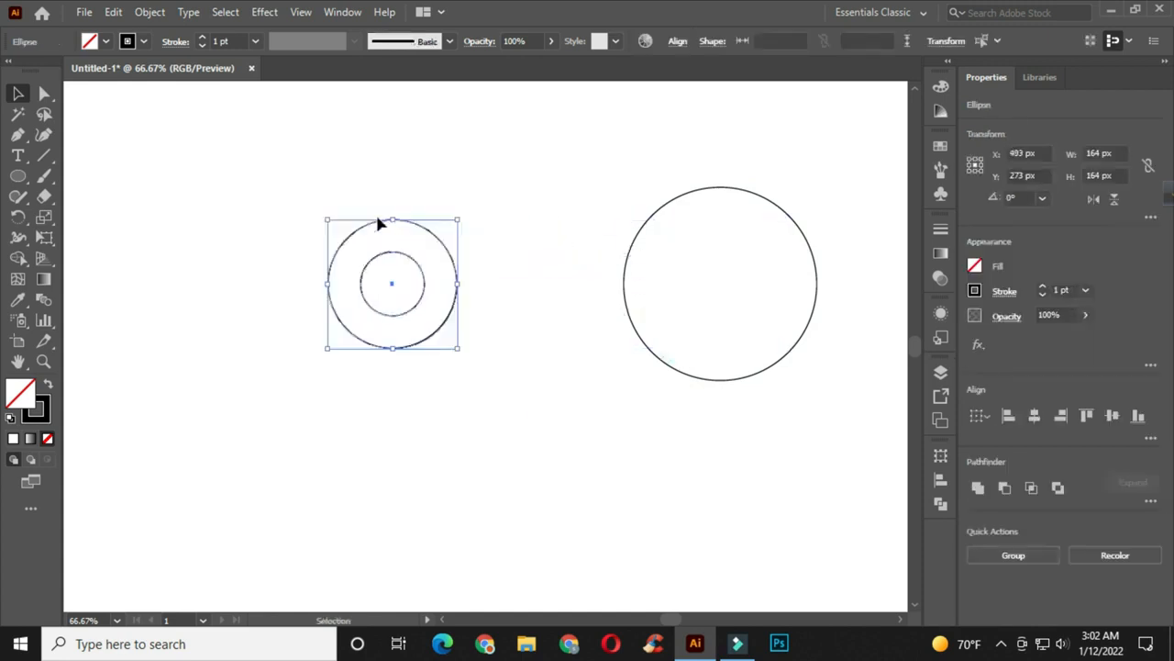
click(677, 43)
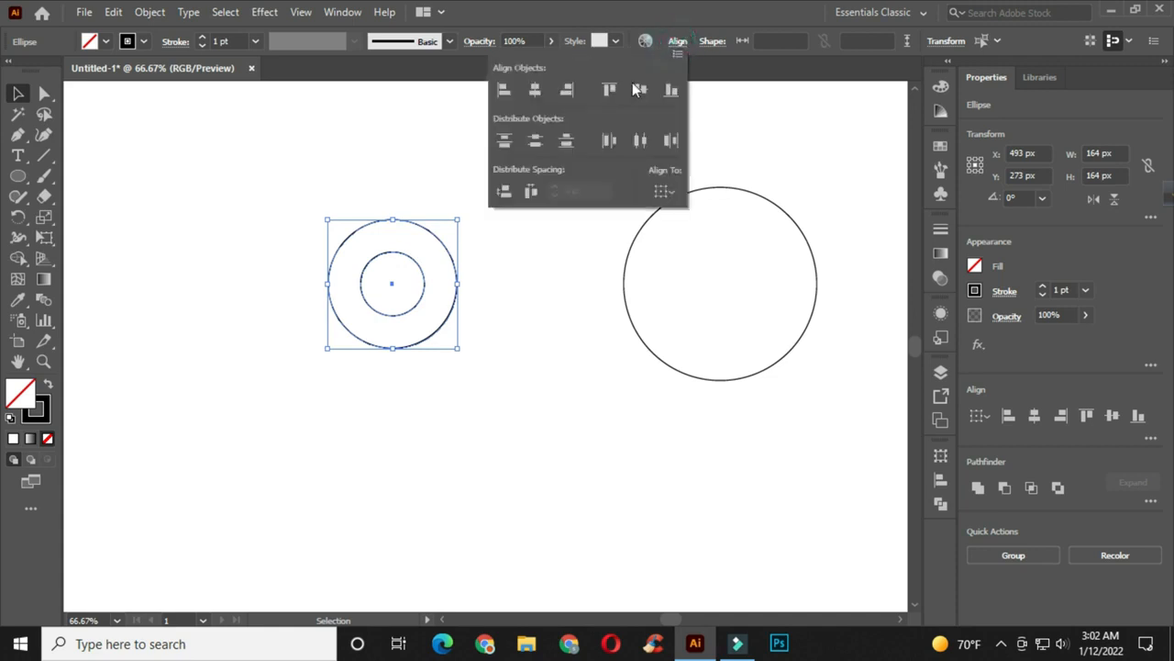
click(567, 90)
click(640, 89)
Group the small and medium circles.
click(524, 272)
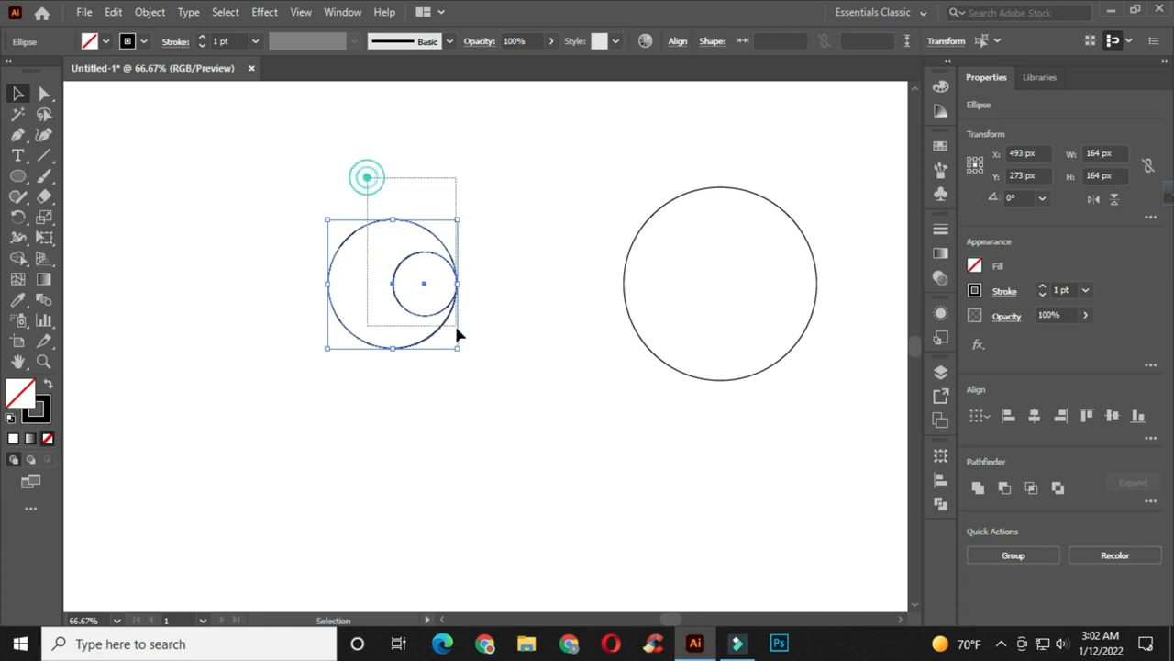
right_click(435, 293)
click(500, 378)
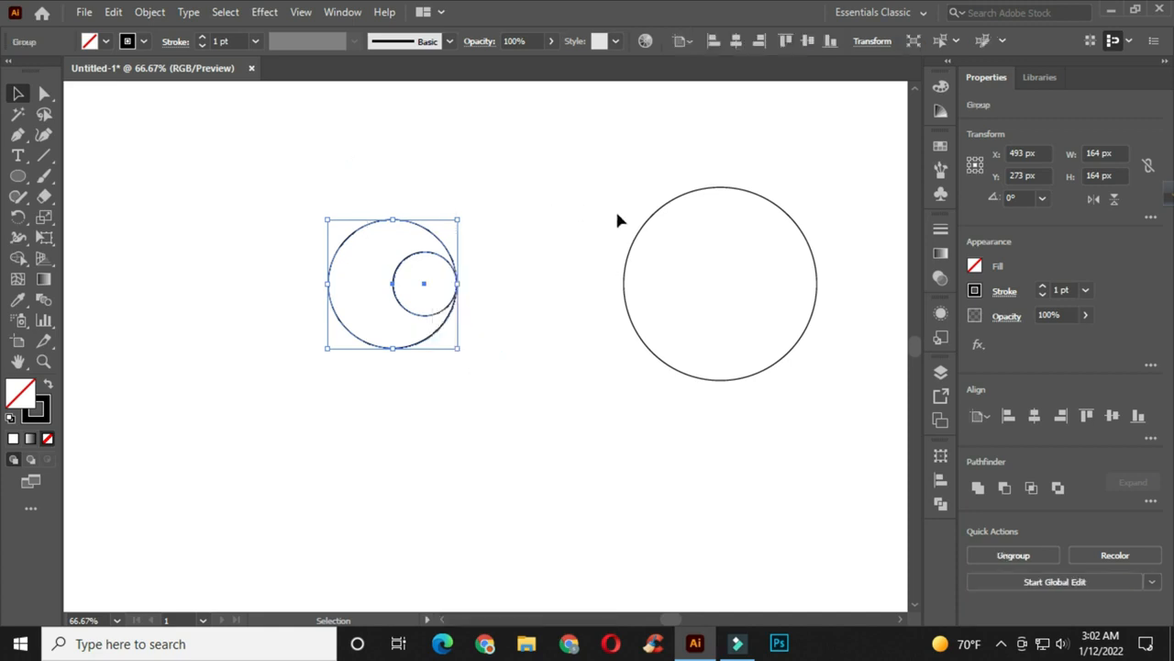
Move the large circle over the grouped circles and align the left edges of both.
drag(638, 235, 280, 258)
drag(325, 126, 535, 310)
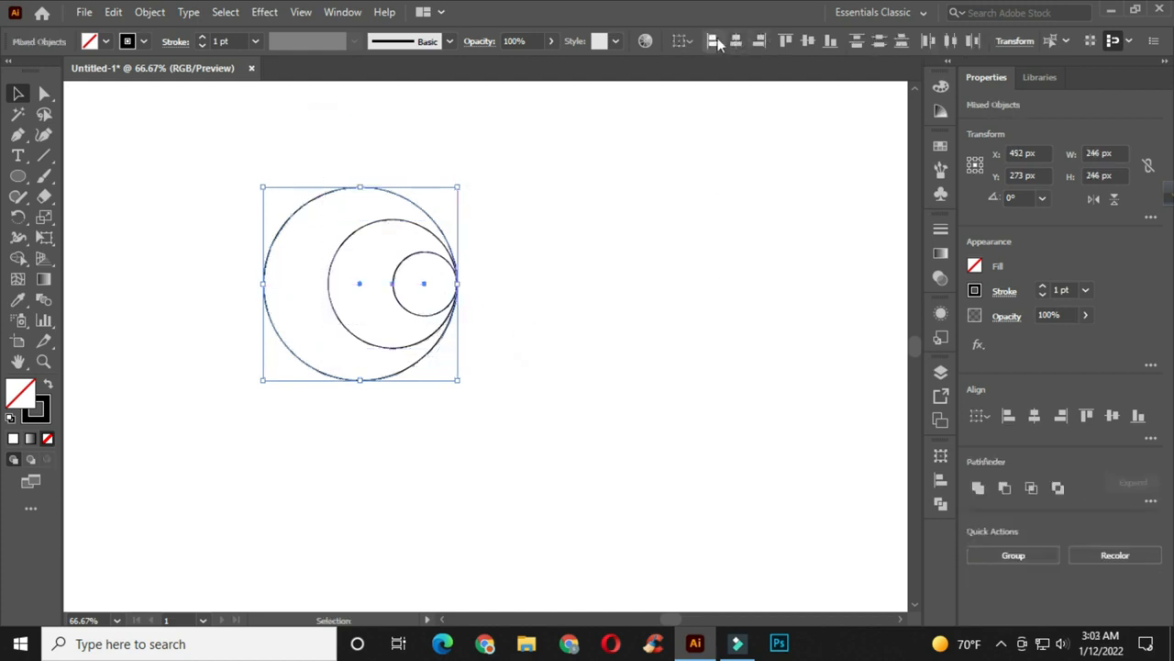
click(715, 41)
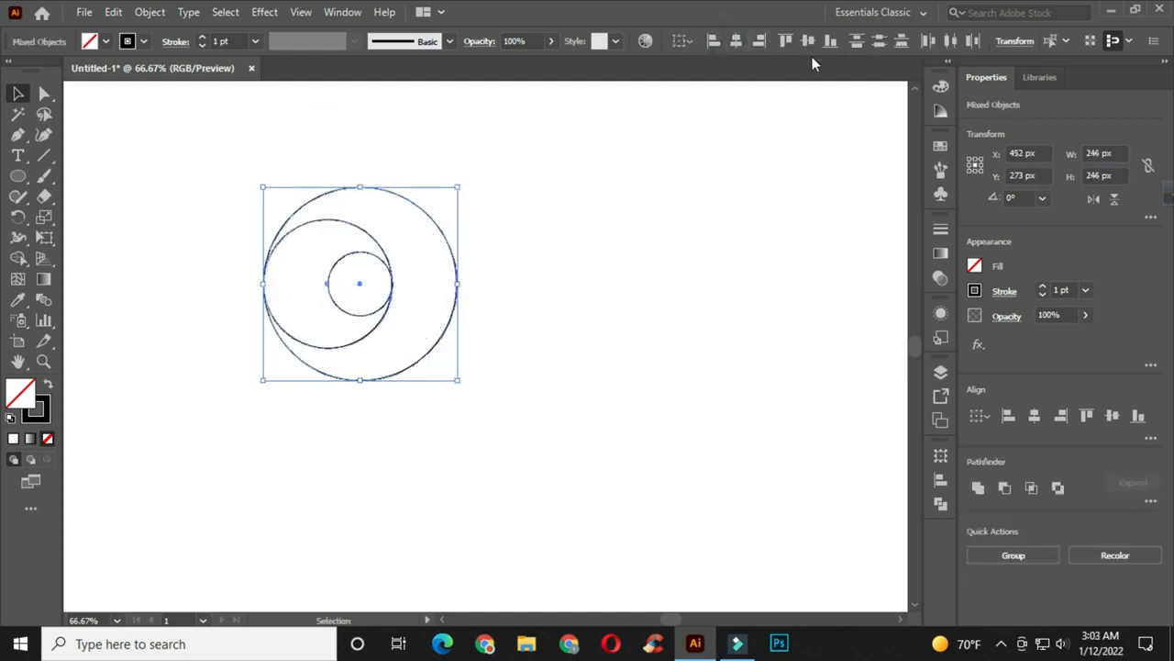
Draw a vertical line about 448 px long touching the circles' left edge and a horizontal line about 480 px long touching the large circle's bottom.
click(511, 238)
scroll(507, 236, up, 1)
drag(459, 236, 676, 234)
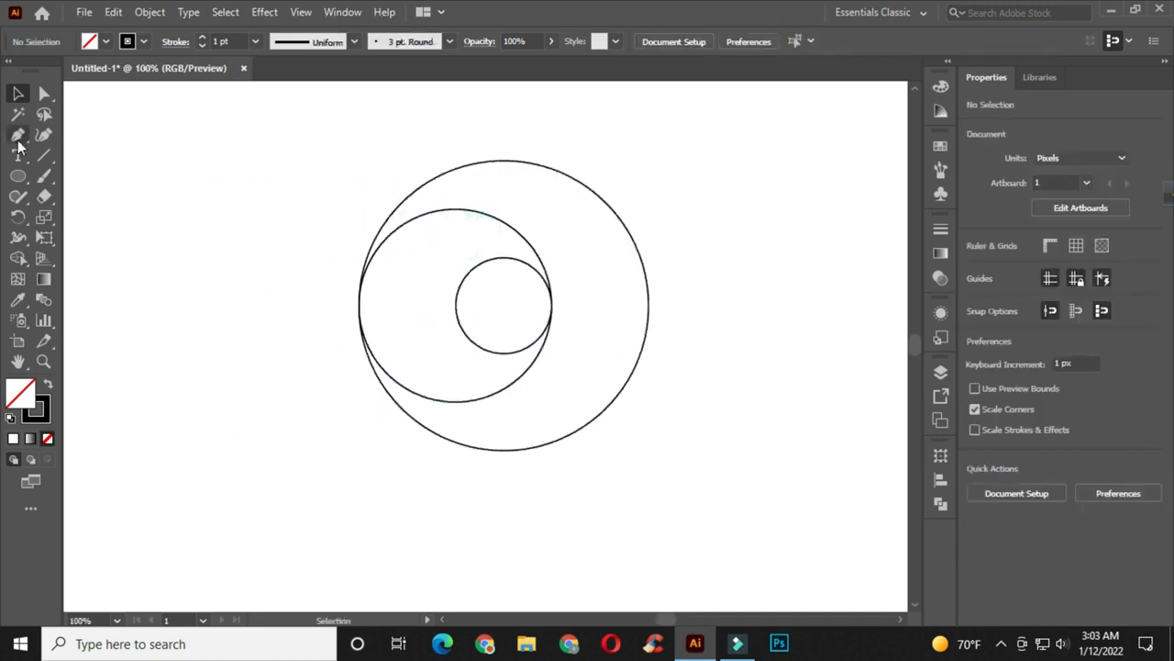
drag(44, 155, 98, 153)
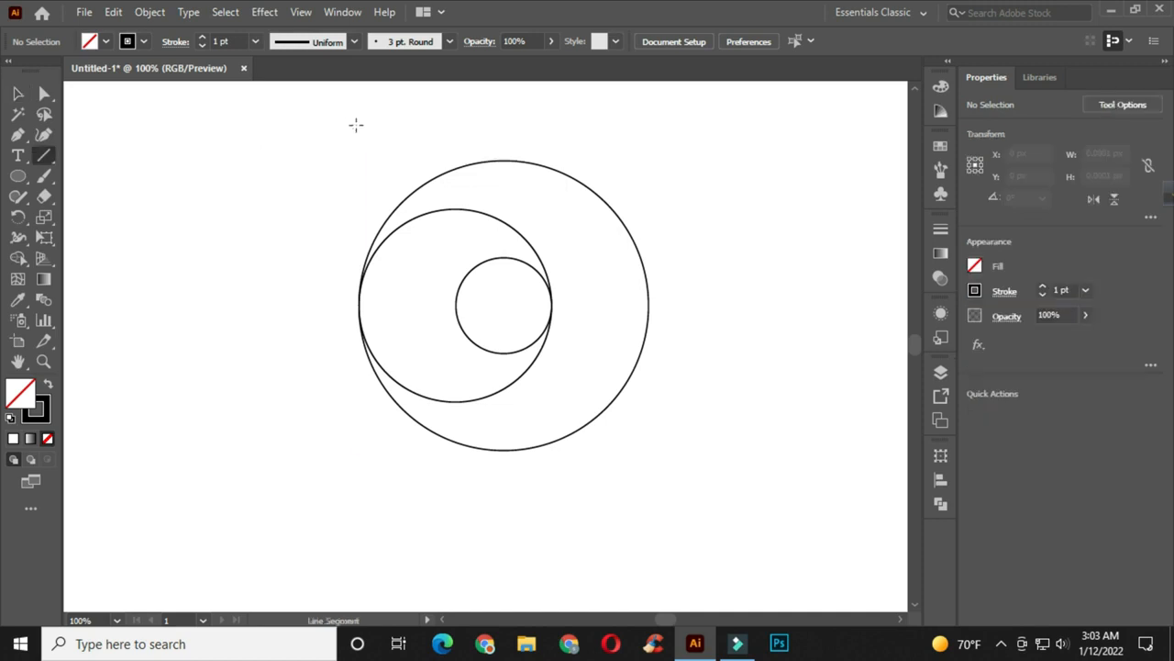
scroll(356, 125, down, 1)
drag(358, 91, 385, 444)
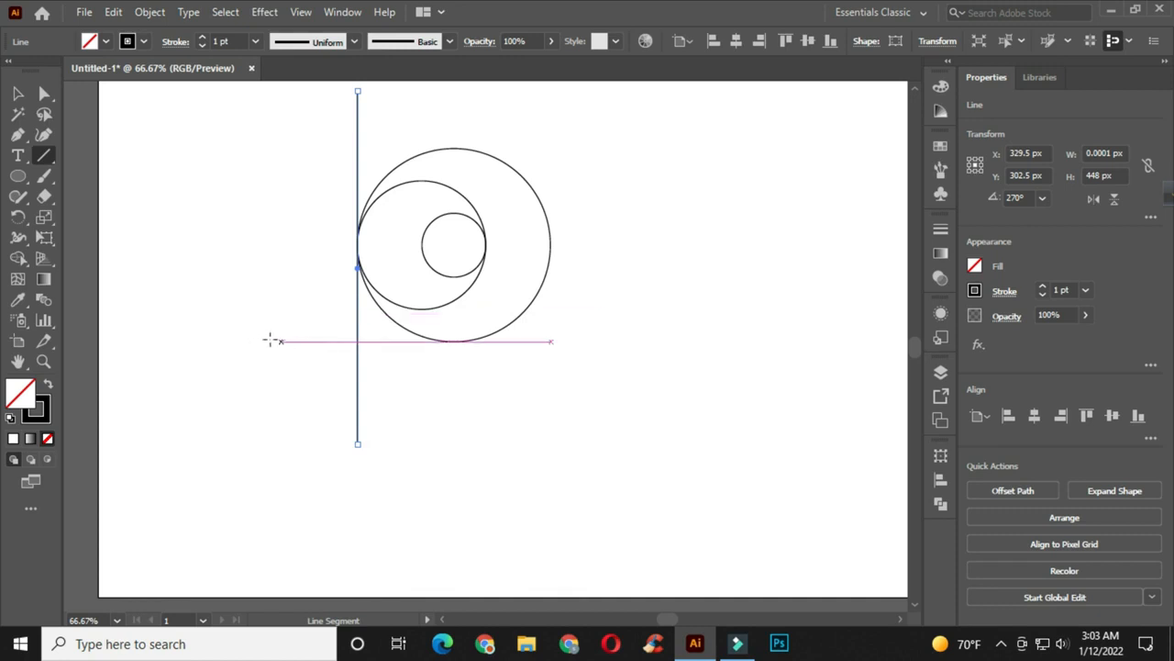
drag(264, 341, 644, 349)
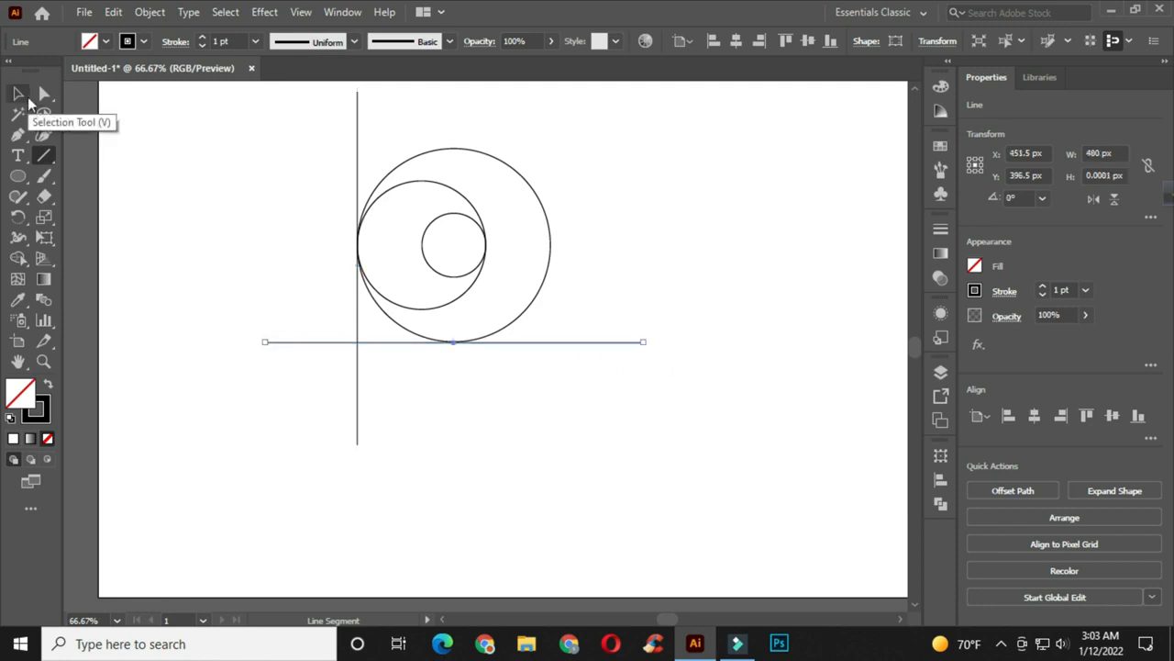
Duplicate the vertical line onto the left edge of the small circle, through the medium circle's center.
click(19, 94)
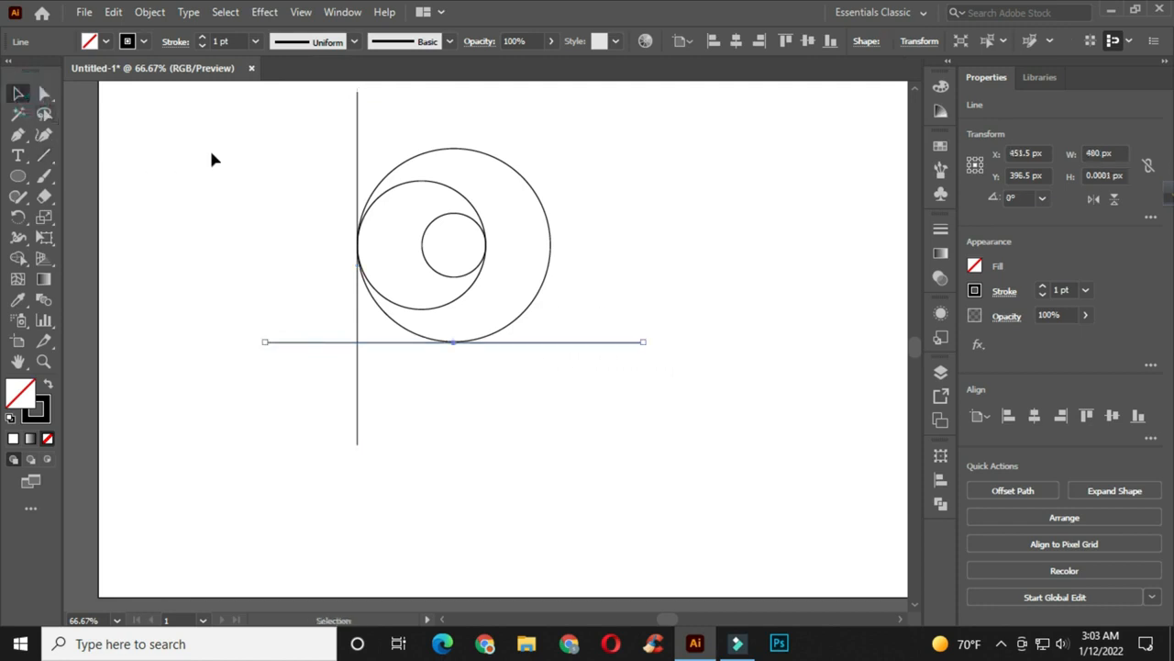
scroll(302, 204, up, 1)
drag(414, 216, 373, 257)
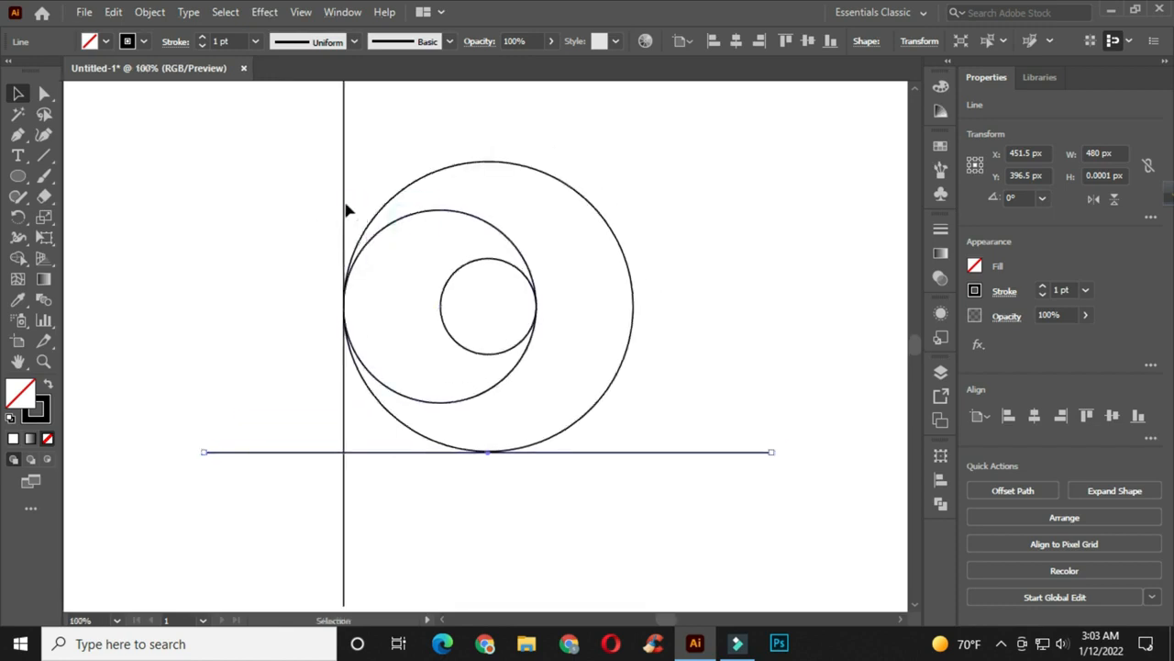
click(344, 204)
drag(344, 204, 441, 221)
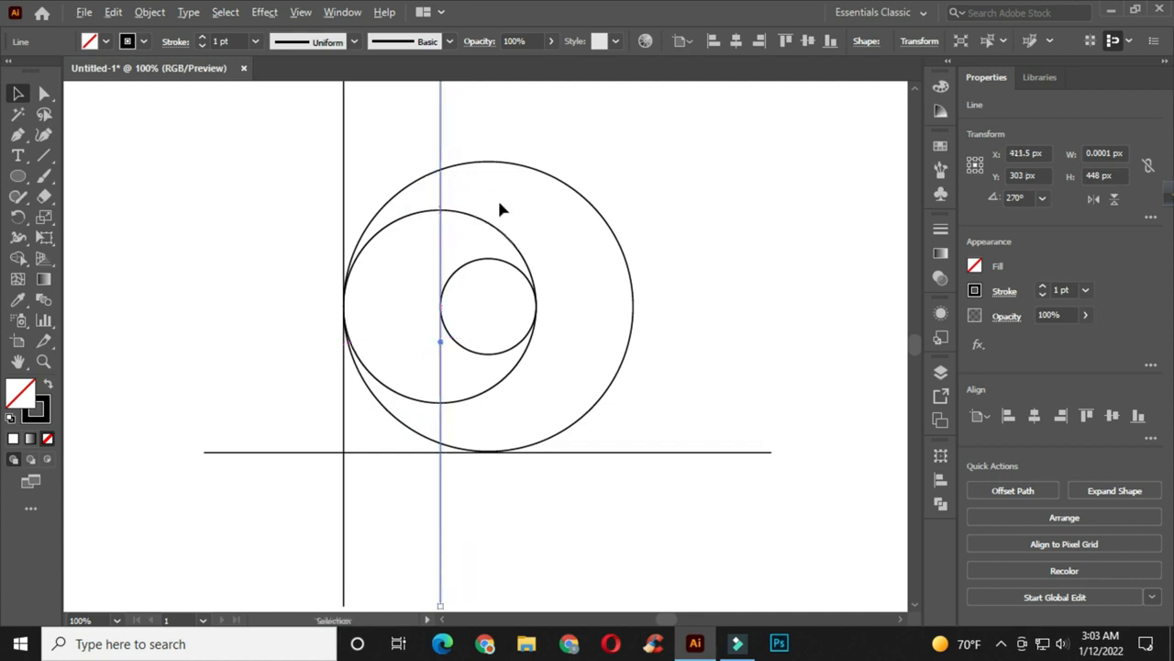
Copy the second vertical line, paste it in front in place and rotate the copy 45° into a diagonal falling to the right.
alt+scroll(498, 204, down, 1)
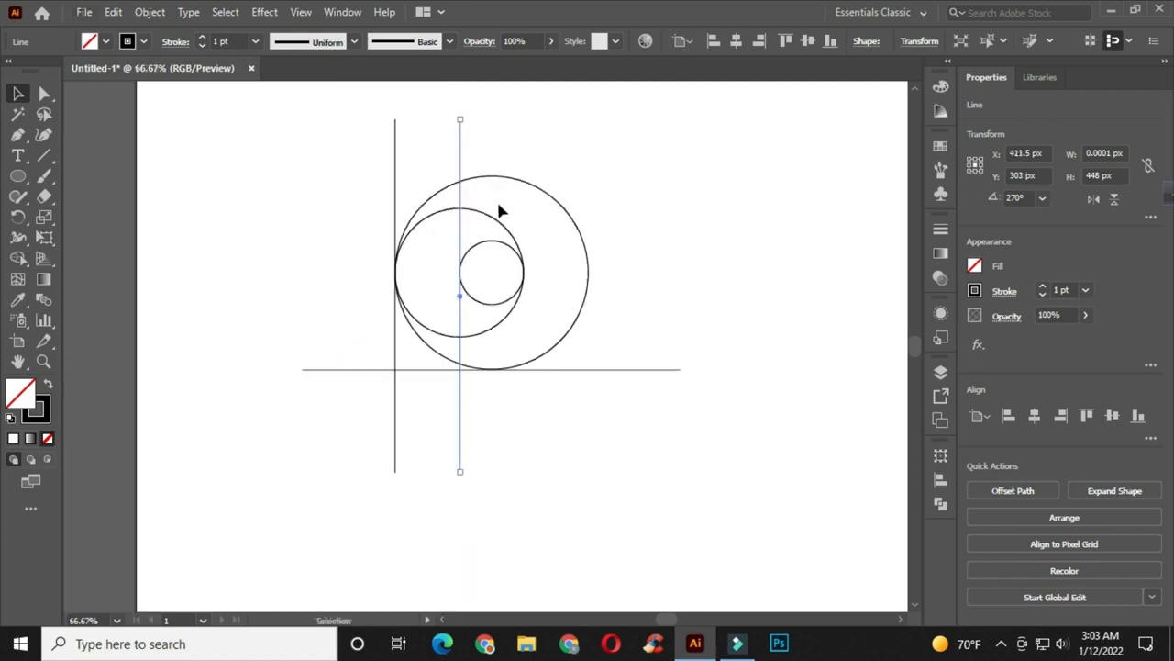
click(502, 118)
click(460, 144)
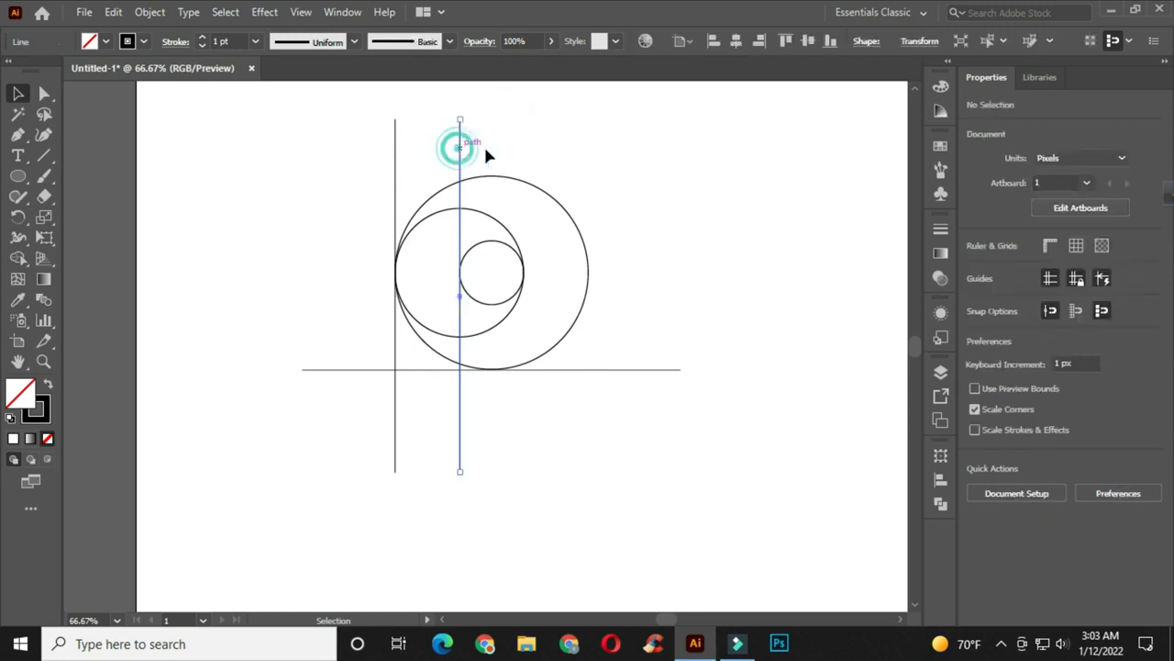
key(ctrl+c)
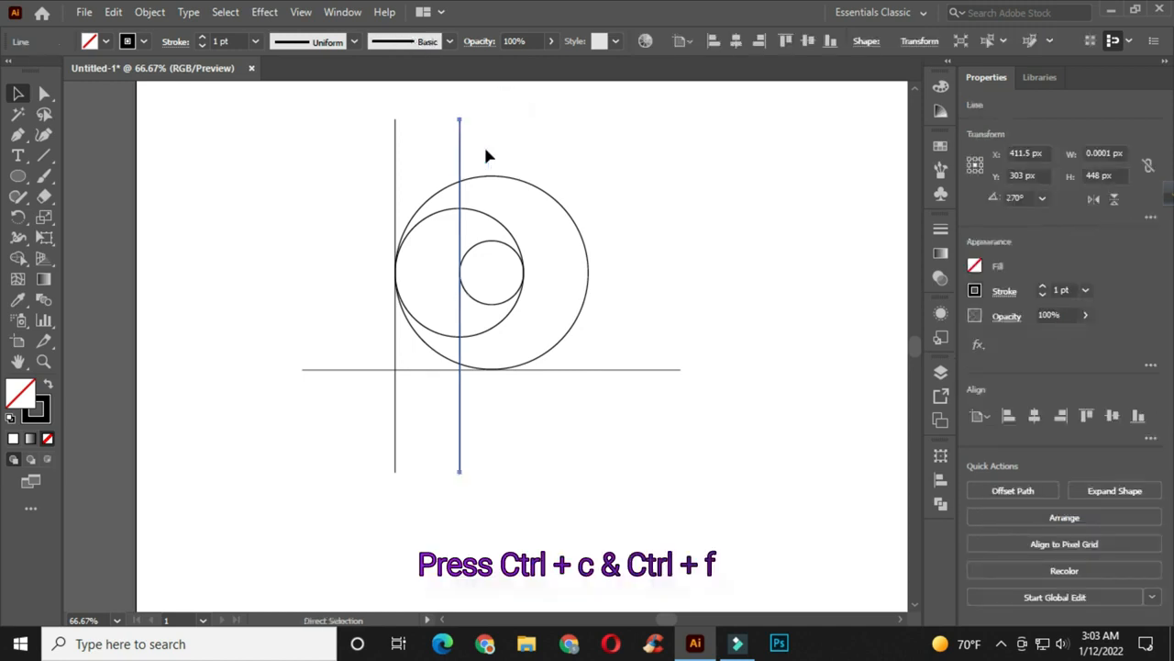
alt+scroll(486, 158, up, 1)
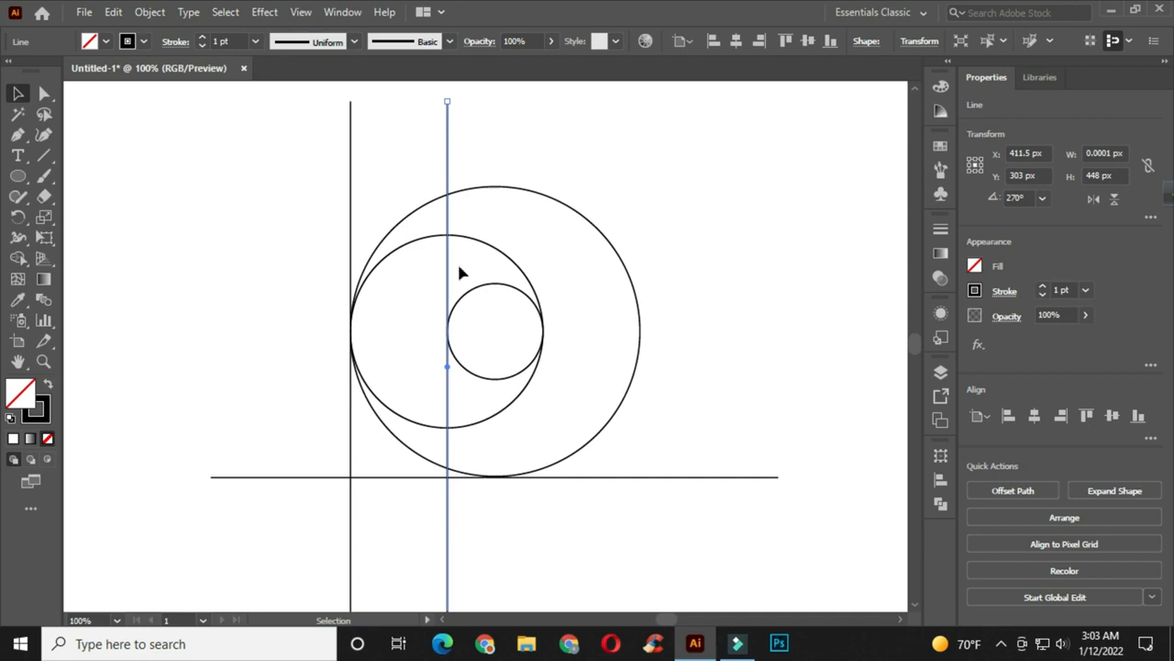
alt+scroll(478, 383, down, 2)
drag(464, 514, 569, 500)
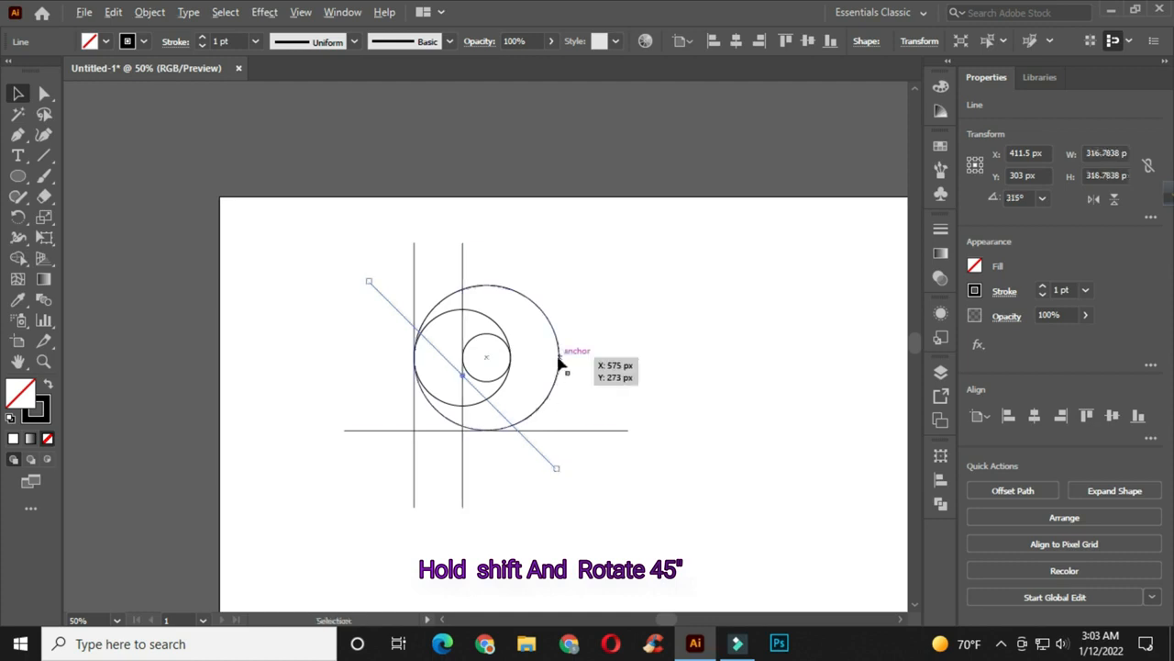
Move the diagonal line so that it passes through the center of the small circle.
alt+scroll(559, 358, up, 1)
drag(453, 391, 477, 378)
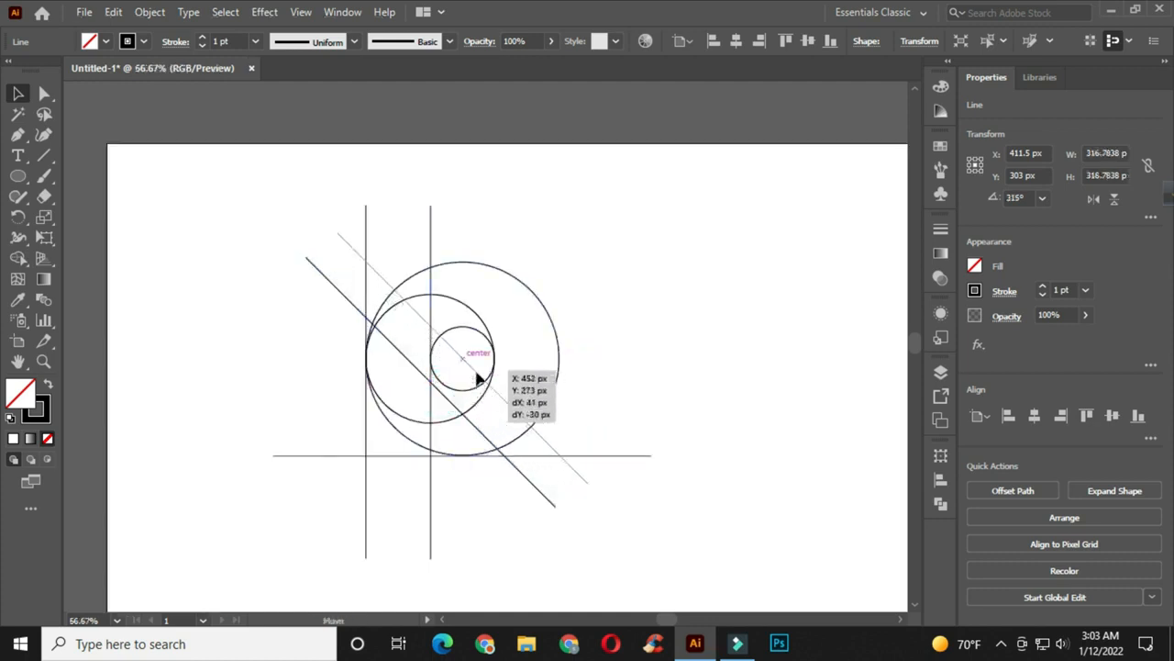
drag(512, 320, 512, 319)
Duplicate the second vertical line about 28 px to the right, across the small circle.
alt+scroll(435, 385, up, 2)
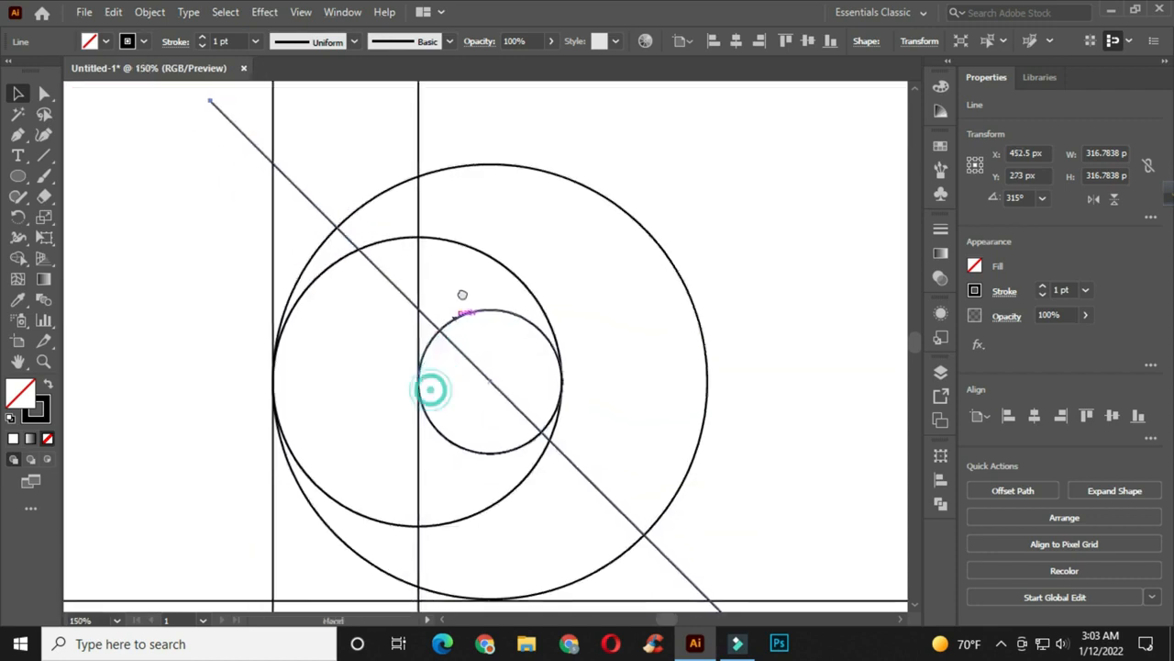
drag(430, 262, 479, 263)
alt+scroll(596, 241, down, 1)
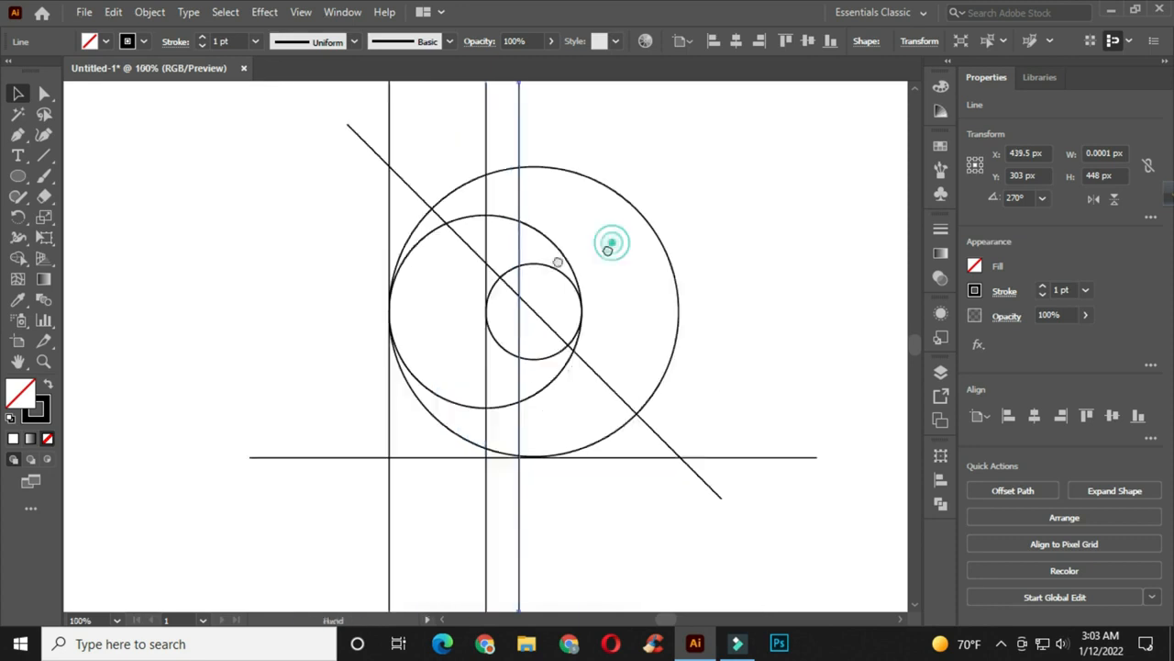
Select all circles and lines, set a black fill without stroke, and merge the stem and curved hook areas with the Shape Builder.
alt+scroll(563, 253, down, 1)
drag(288, 153, 690, 466)
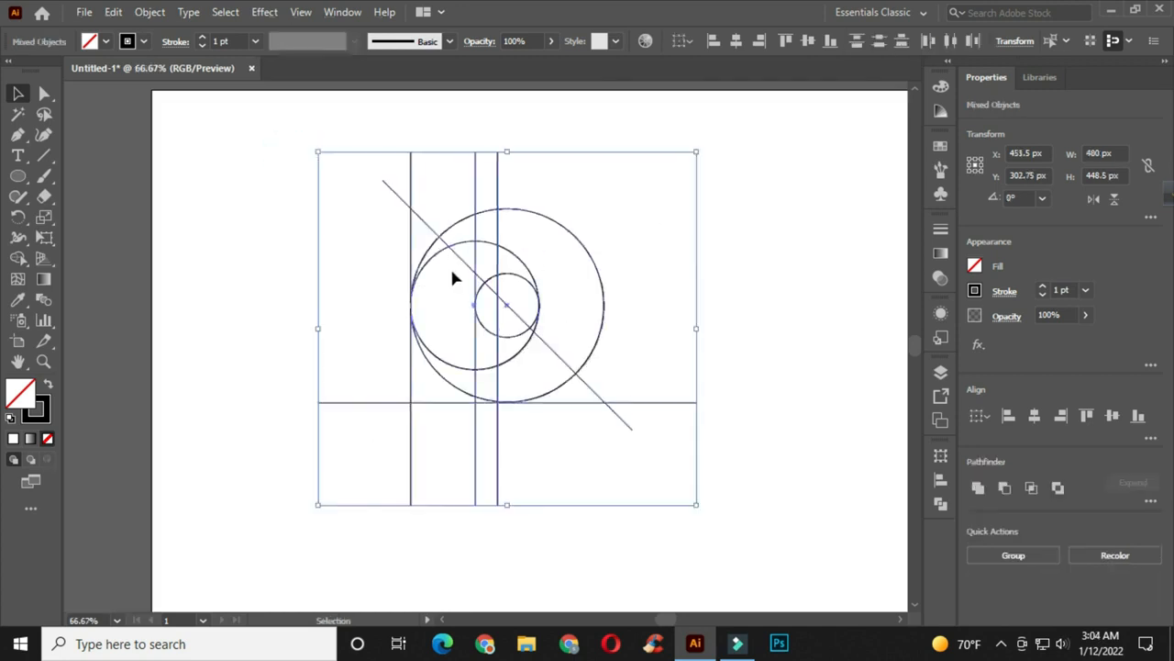
click(17, 258)
click(52, 385)
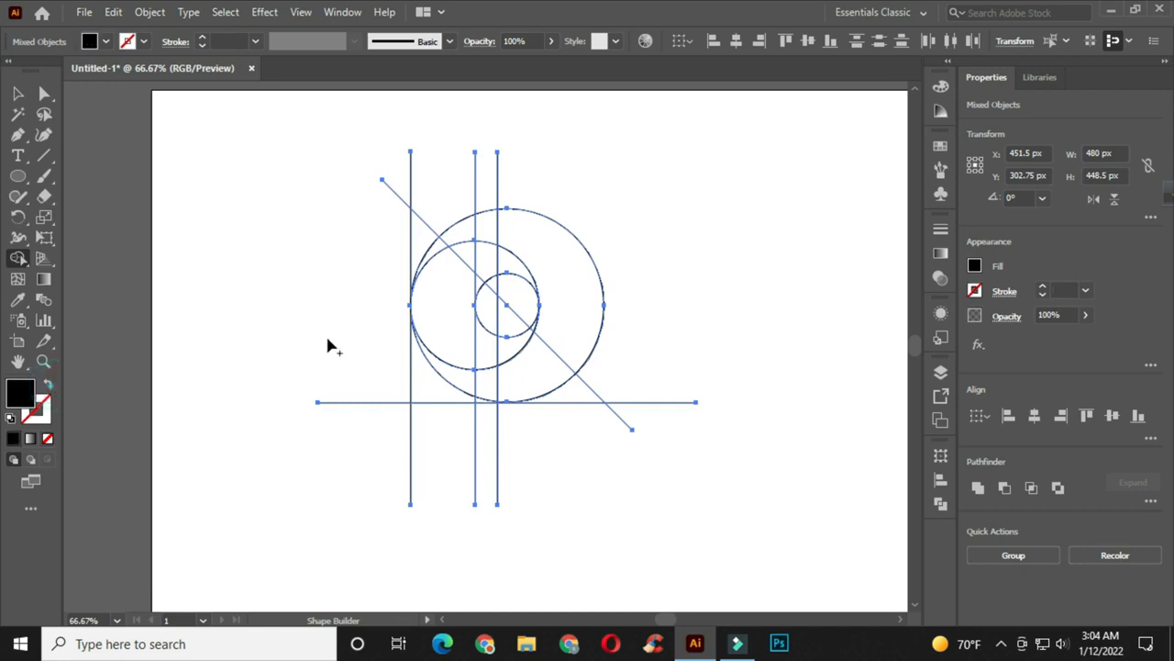
mouse_move(464, 260)
mouse_down()
mouse_move(441, 312)
mouse_move(432, 388)
mouse_move(422, 354)
mouse_up()
scroll(493, 292, up, 2)
click(440, 288)
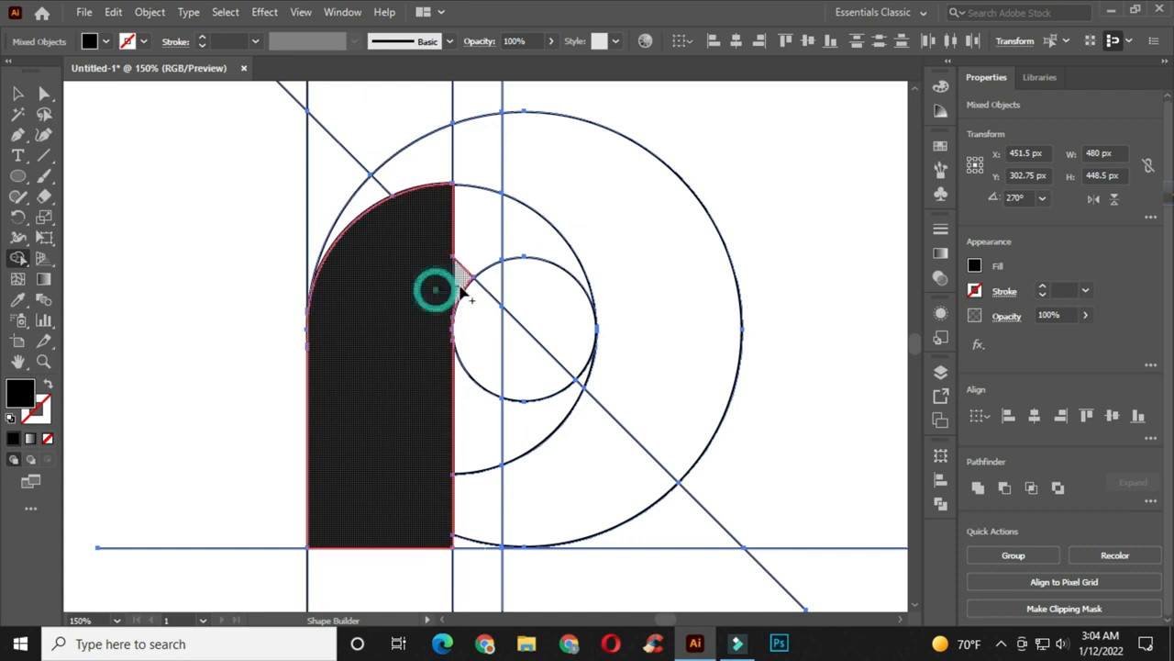
click(541, 249)
Merge the areas between the third vertical line, the diagonal and the baseline into one black triangular leg.
scroll(588, 330, down, 2)
mouse_move(487, 288)
mouse_down()
mouse_move(517, 418)
mouse_move(529, 385)
mouse_move(642, 449)
mouse_move(622, 409)
mouse_up()
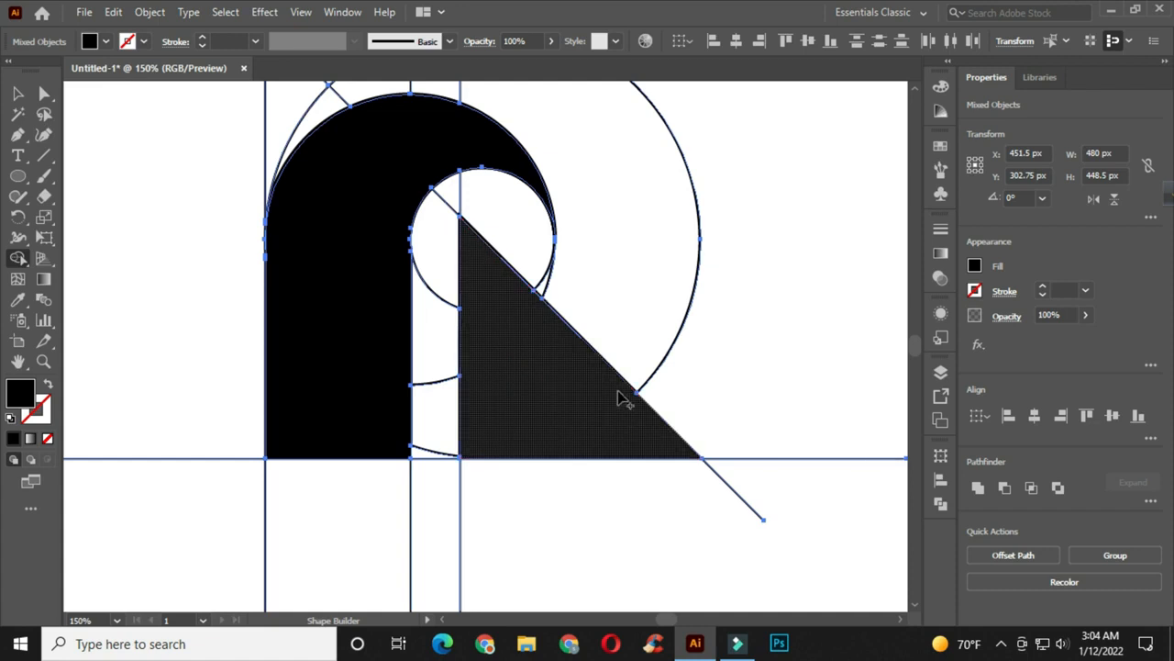
Merge the crescent areas of the large circle with the triangular leg to form the R's black bowl and leg.
scroll(621, 409, down, 1)
drag(606, 328, 589, 375)
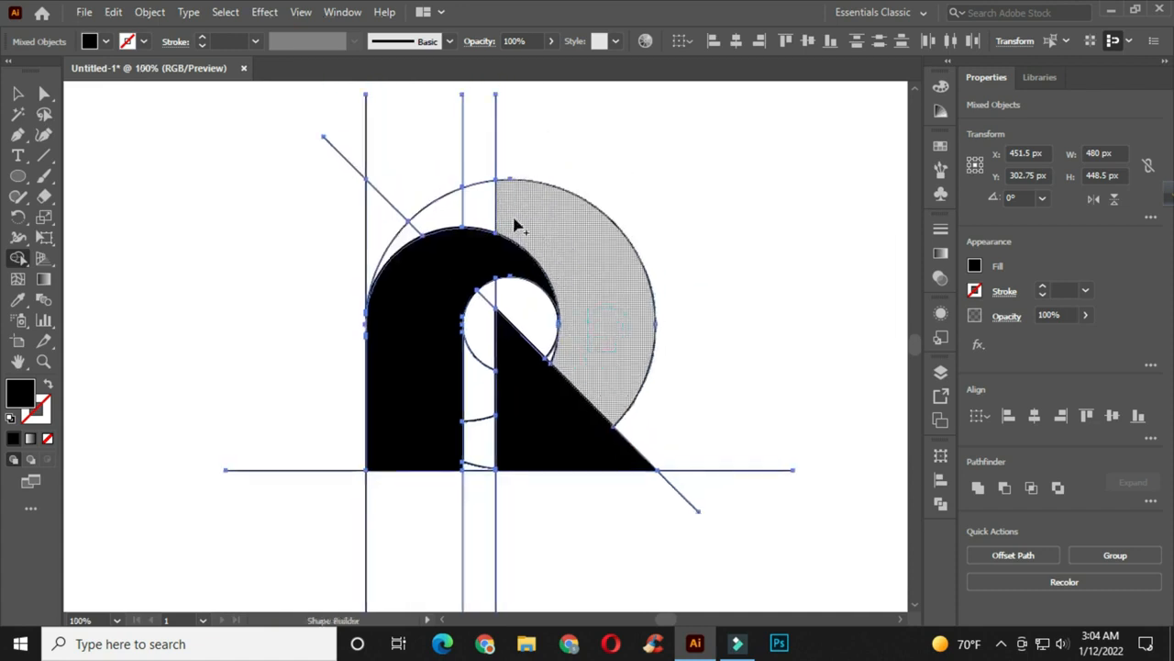
mouse_move(430, 216)
mouse_down()
mouse_move(545, 221)
mouse_move(590, 308)
mouse_move(594, 372)
mouse_move(555, 405)
mouse_move(581, 369)
mouse_up()
scroll(582, 369, up, 3)
click(531, 330)
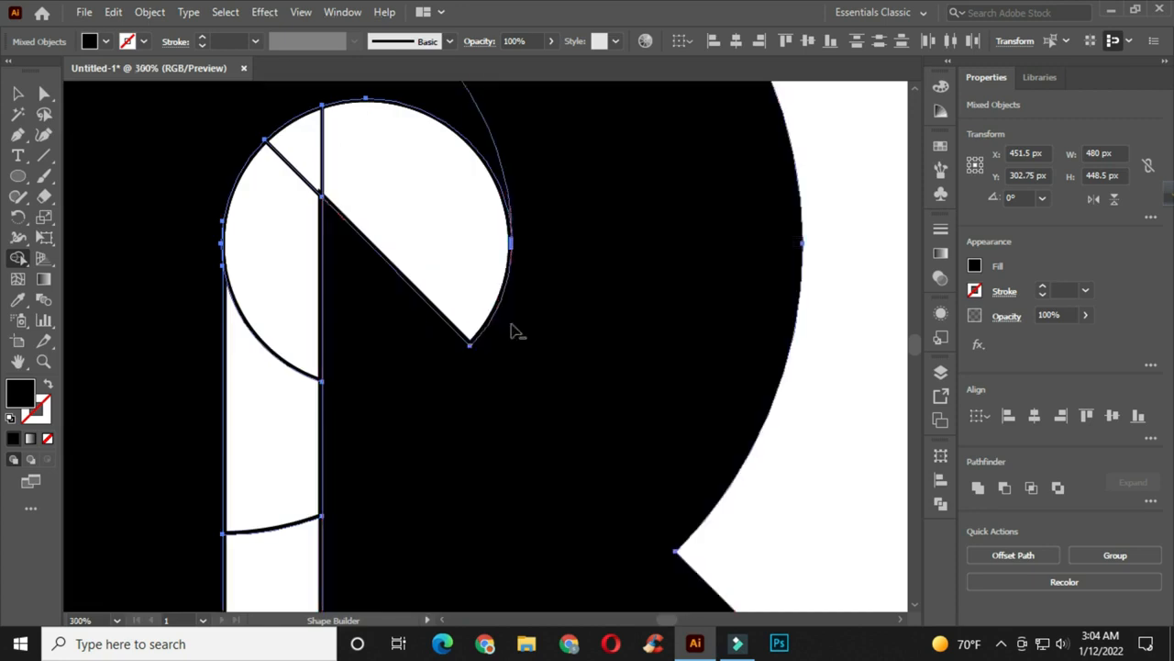
scroll(512, 334, down, 3)
drag(511, 326, 587, 393)
mouse_move(516, 198)
mouse_down()
mouse_move(418, 236)
mouse_move(451, 252)
mouse_up()
scroll(450, 251, down, 5)
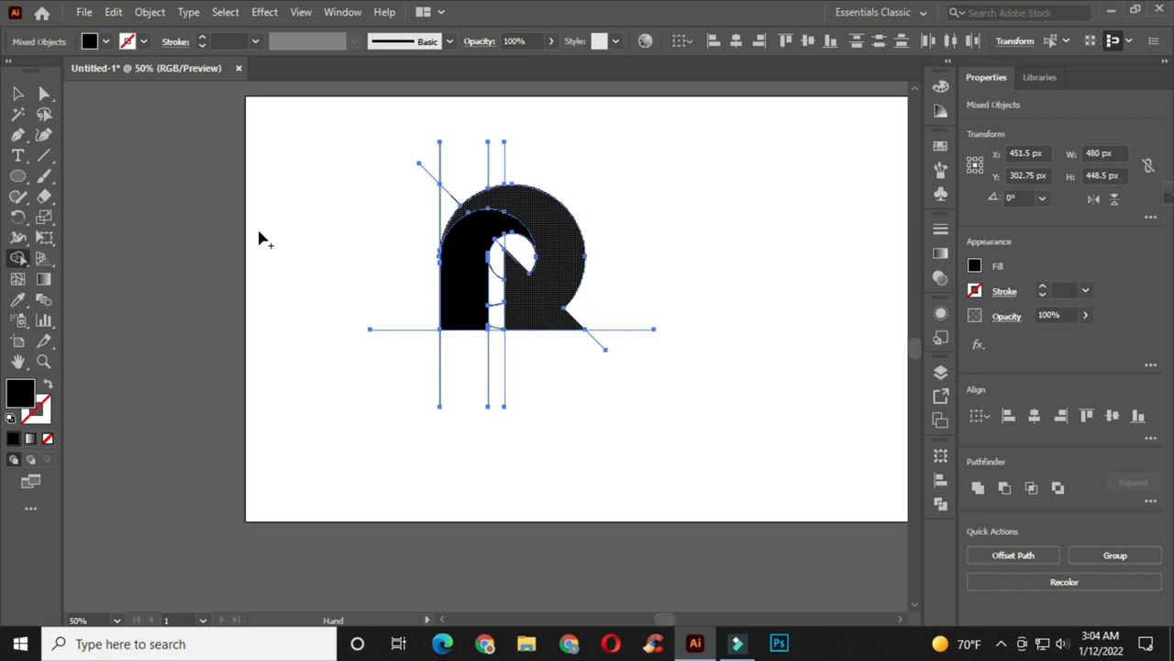
Move the black stem and bowl shapes away from the construction lines and delete the leftover guide lines and arcs.
click(18, 92)
click(330, 285)
click(451, 284)
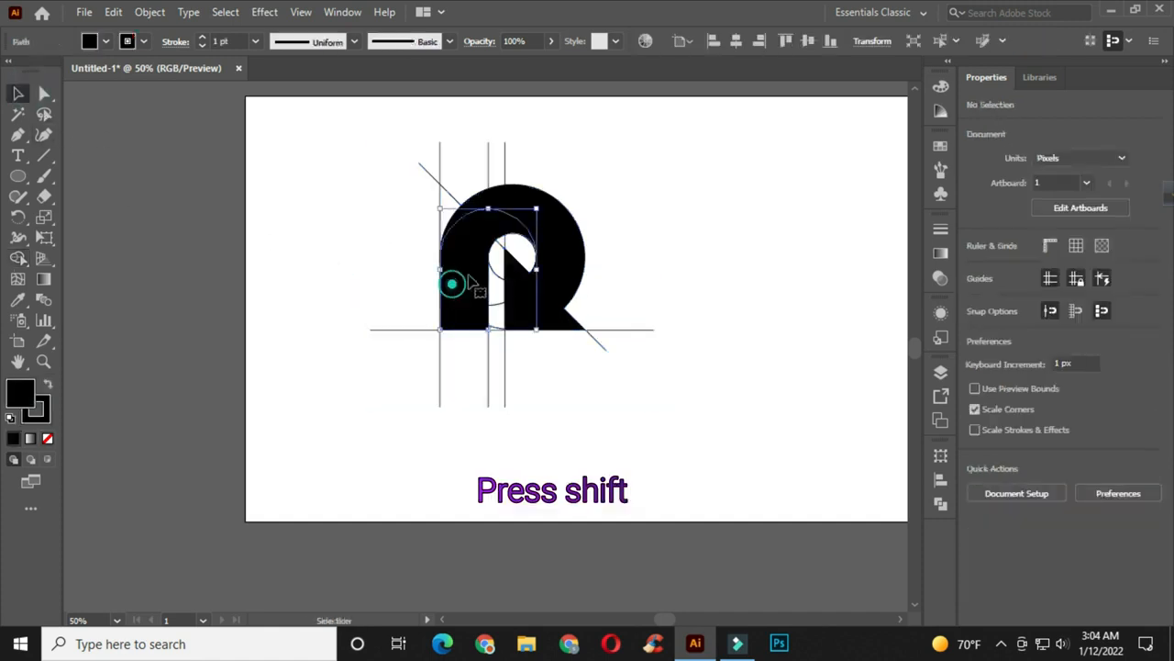
drag(554, 237, 758, 259)
drag(333, 138, 692, 450)
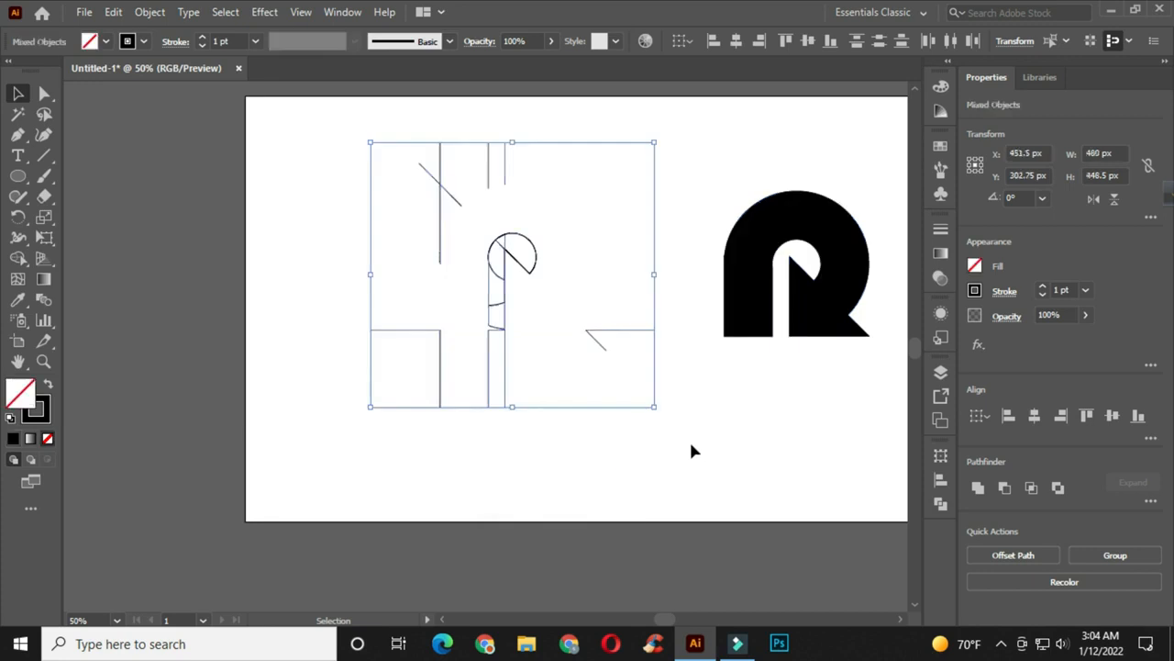
key(Delete)
Move both R logo shapes back to the left side of the artboard.
drag(688, 179, 857, 377)
drag(819, 308, 461, 315)
click(644, 212)
Remove the stroke from both logo shapes and fill them with a white-to-black linear gradient.
drag(358, 169, 529, 378)
drag(623, 292, 623, 293)
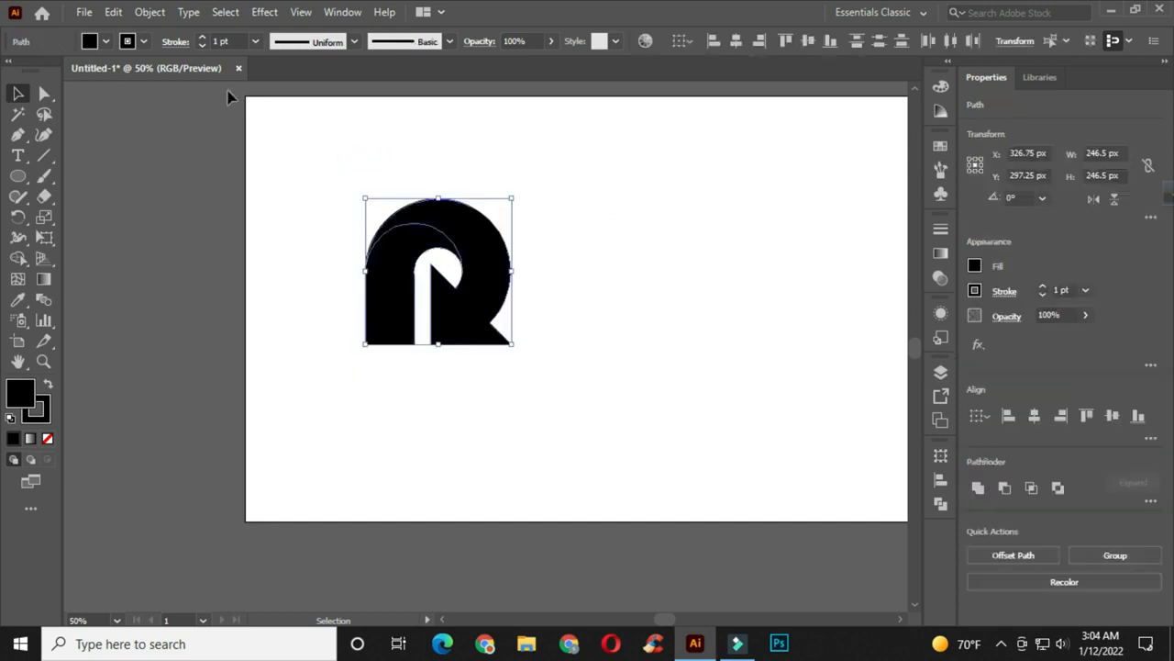
click(138, 41)
click(11, 71)
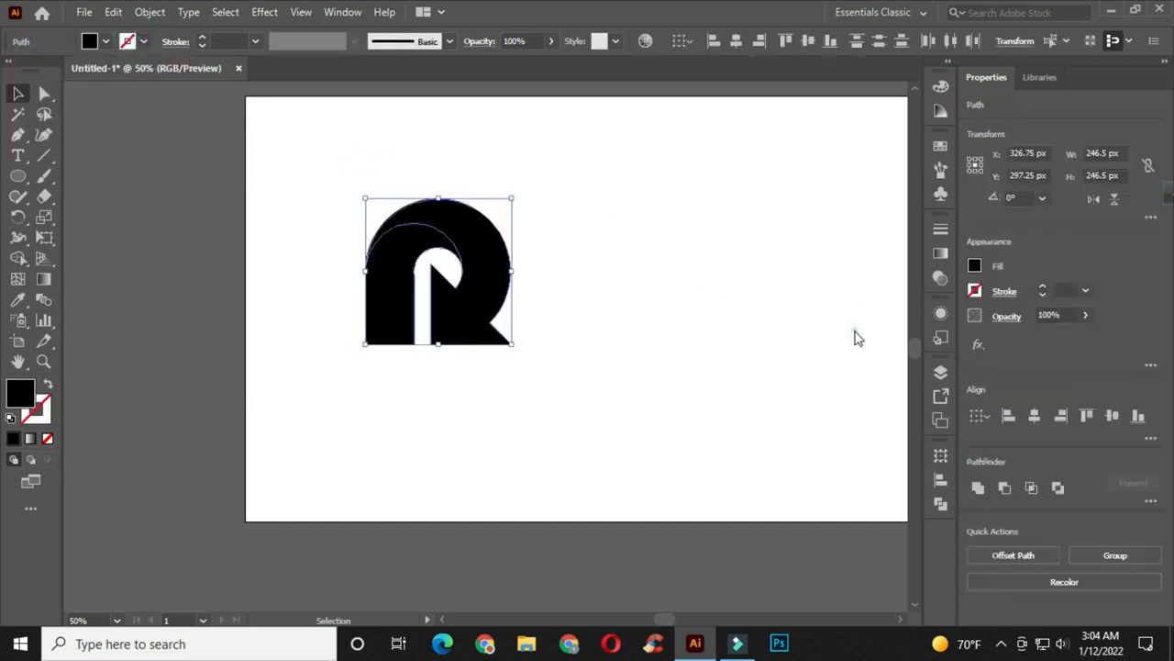
click(941, 253)
click(802, 354)
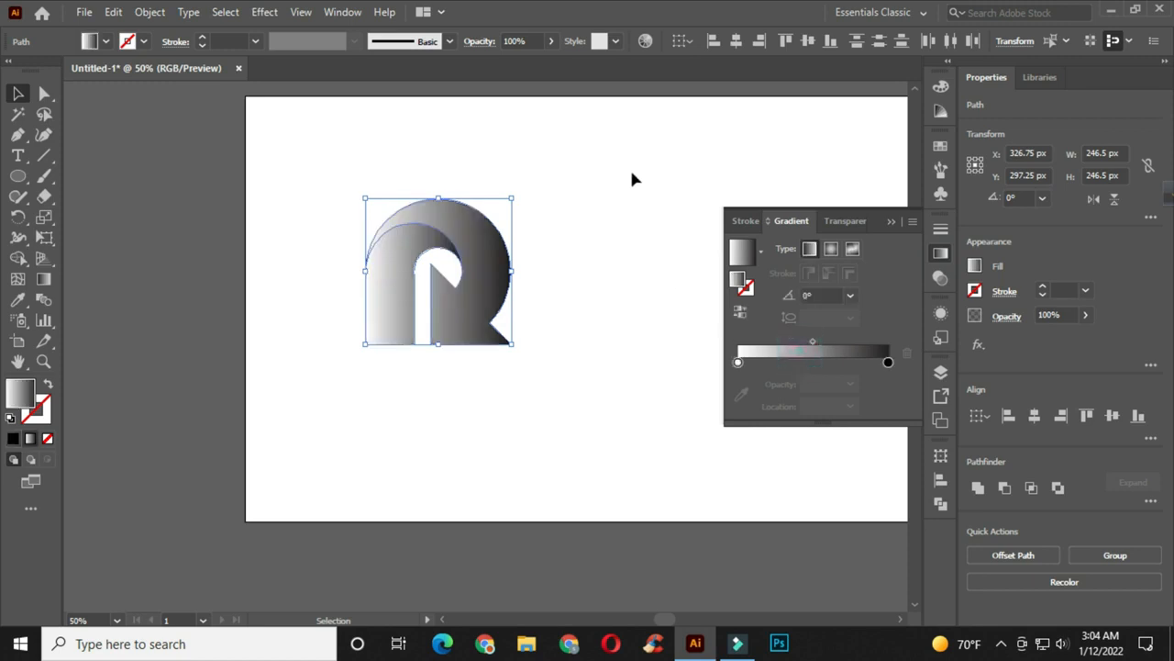
click(676, 307)
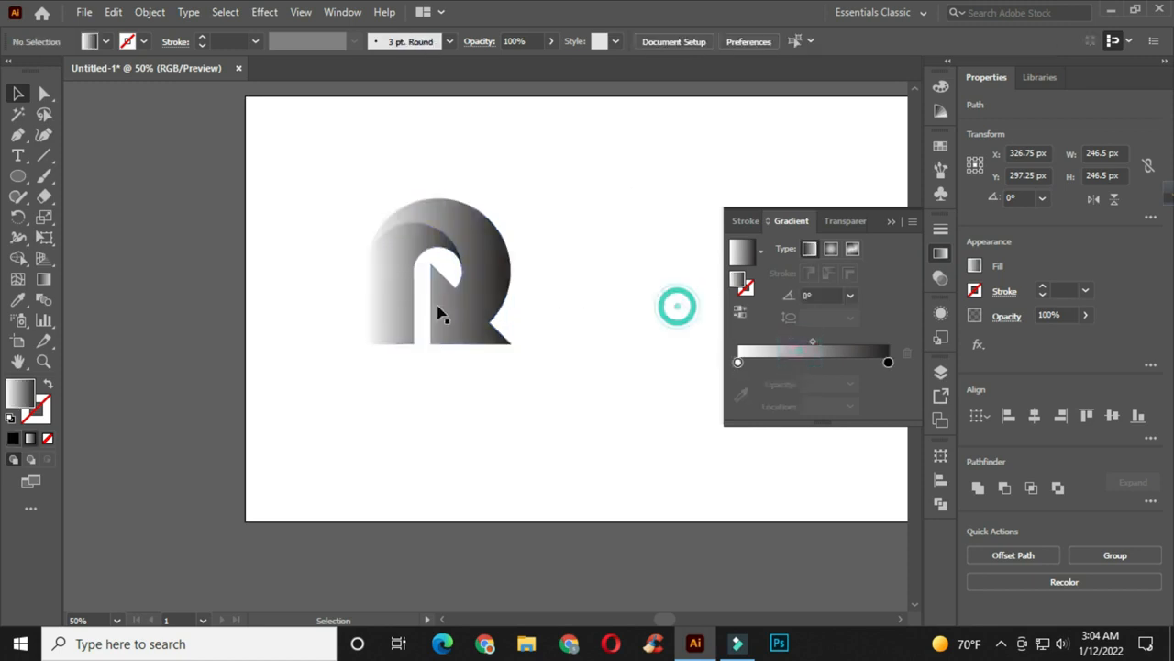
Set the white gradient stop of the stem and hook shape to light orange.
click(437, 309)
click(548, 314)
click(451, 302)
double_click(739, 383)
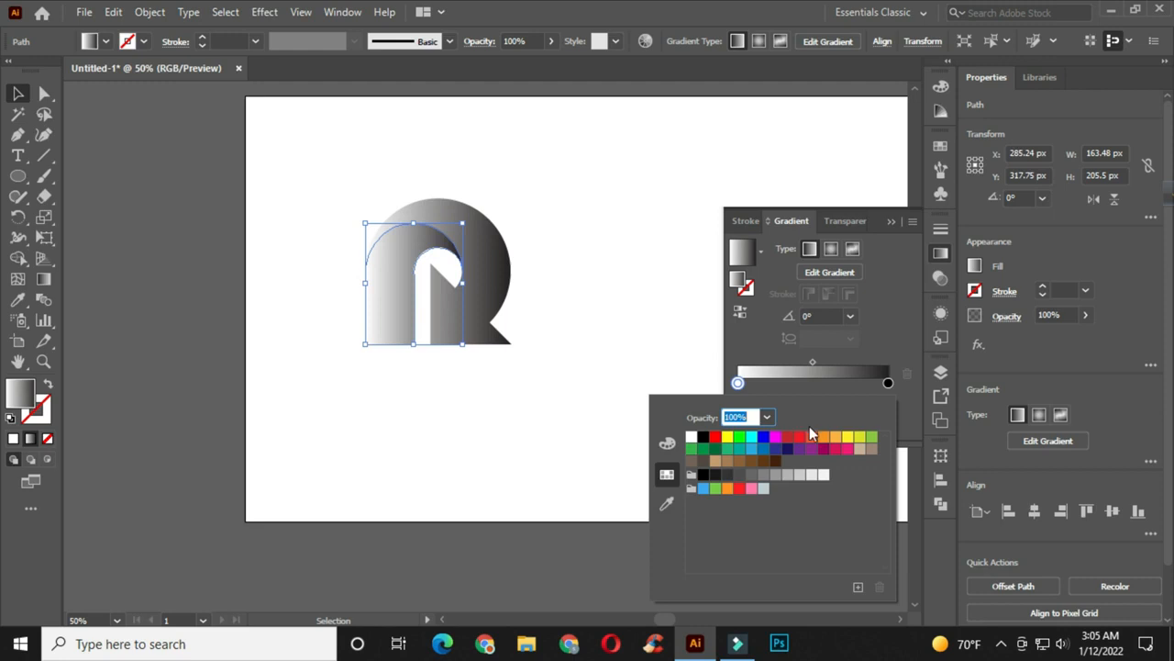
click(836, 438)
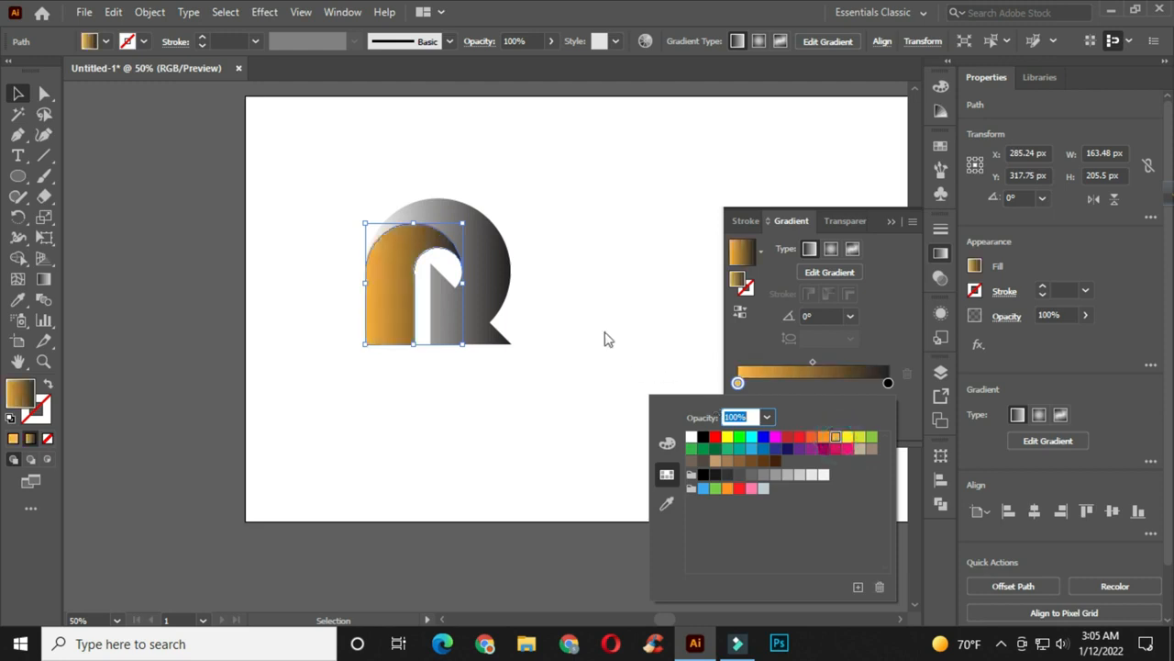
click(642, 296)
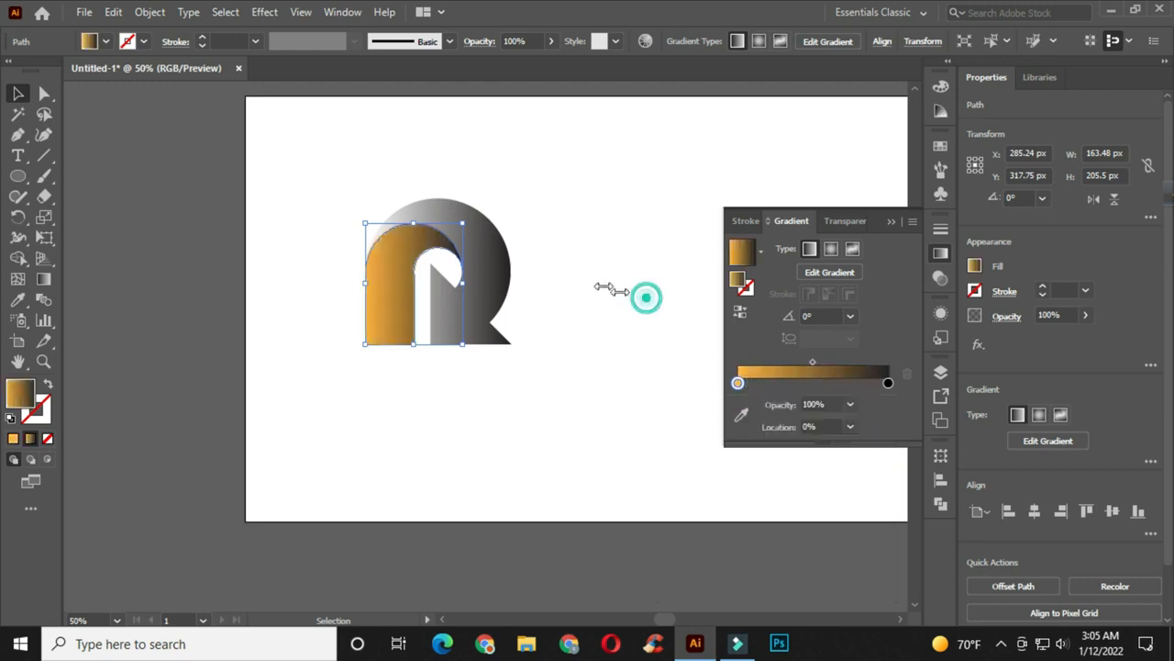
Set the bowl and leg shape's gradient to run from light orange to yellow.
click(494, 261)
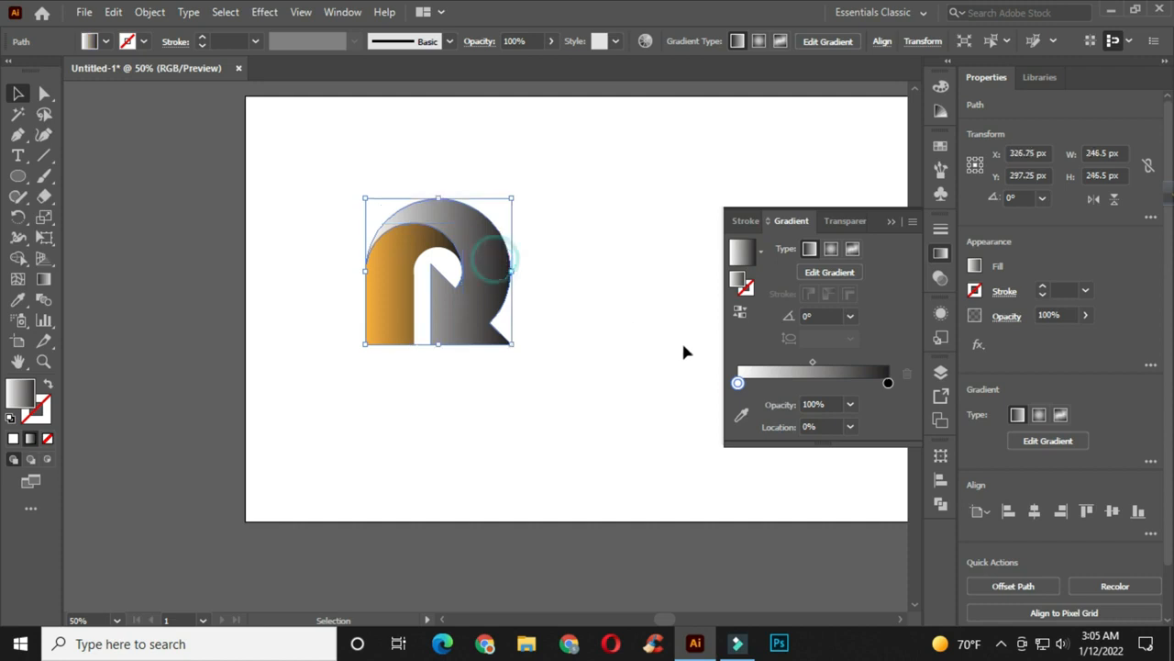
double_click(738, 383)
click(834, 437)
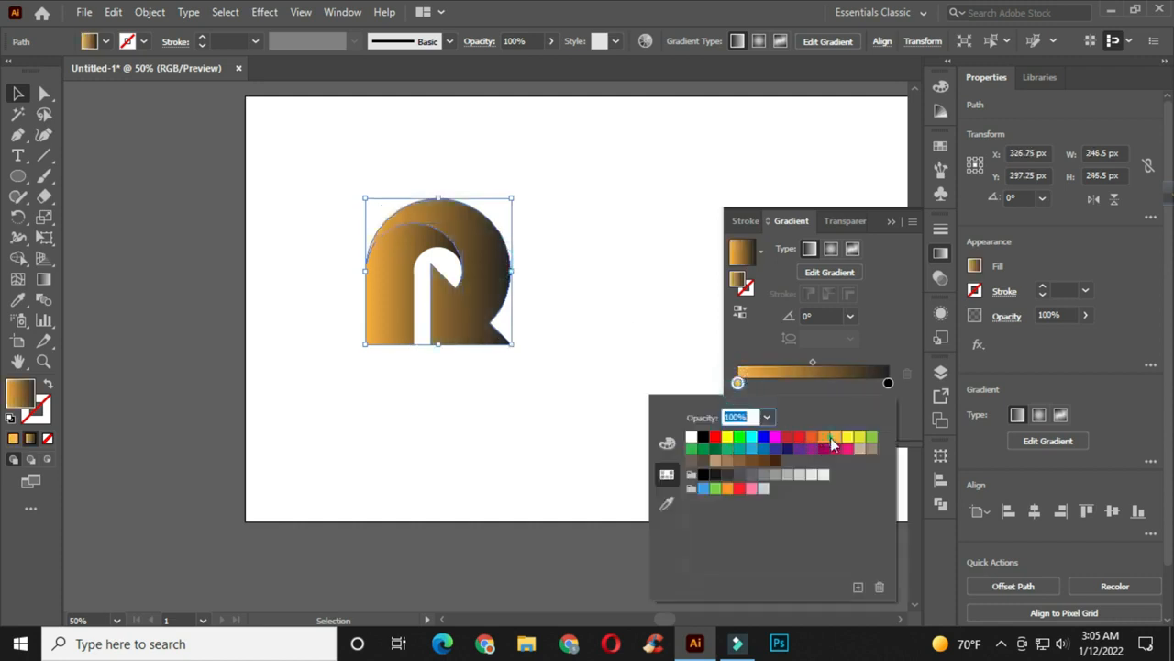
click(888, 383)
double_click(888, 383)
click(845, 438)
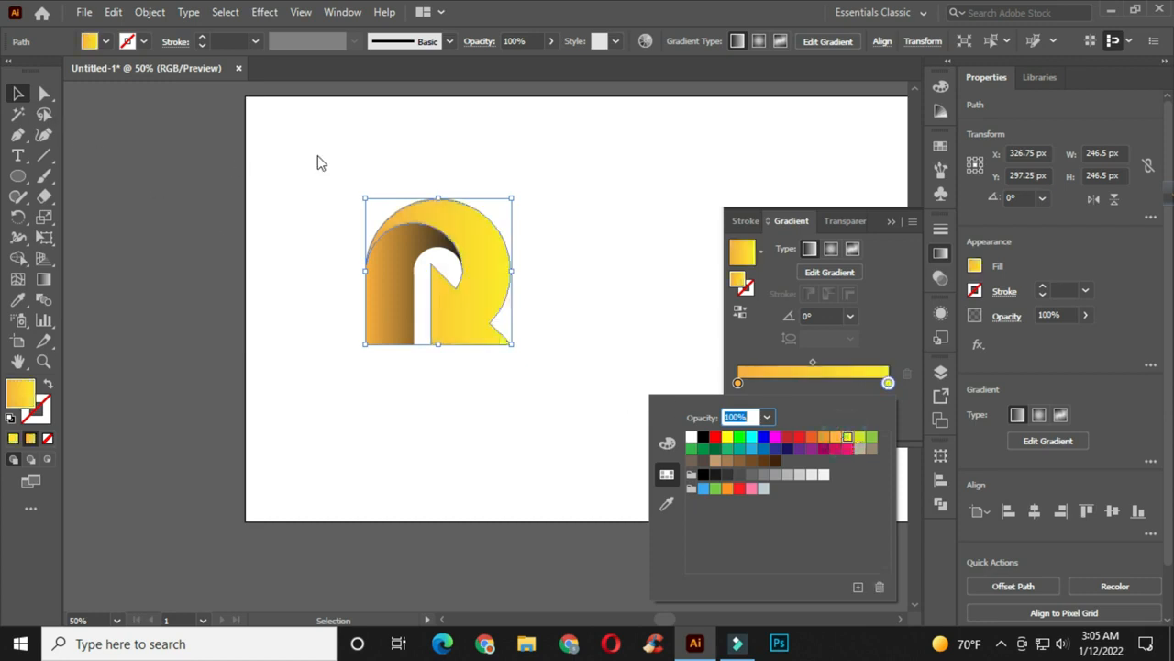
click(340, 174)
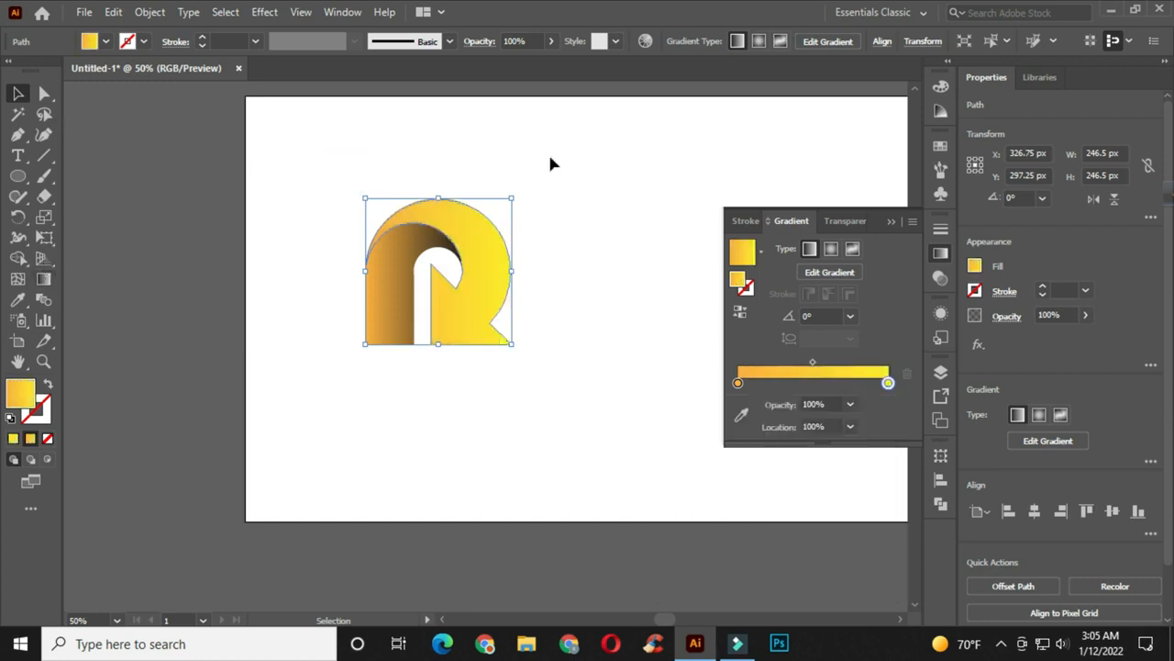
click(892, 219)
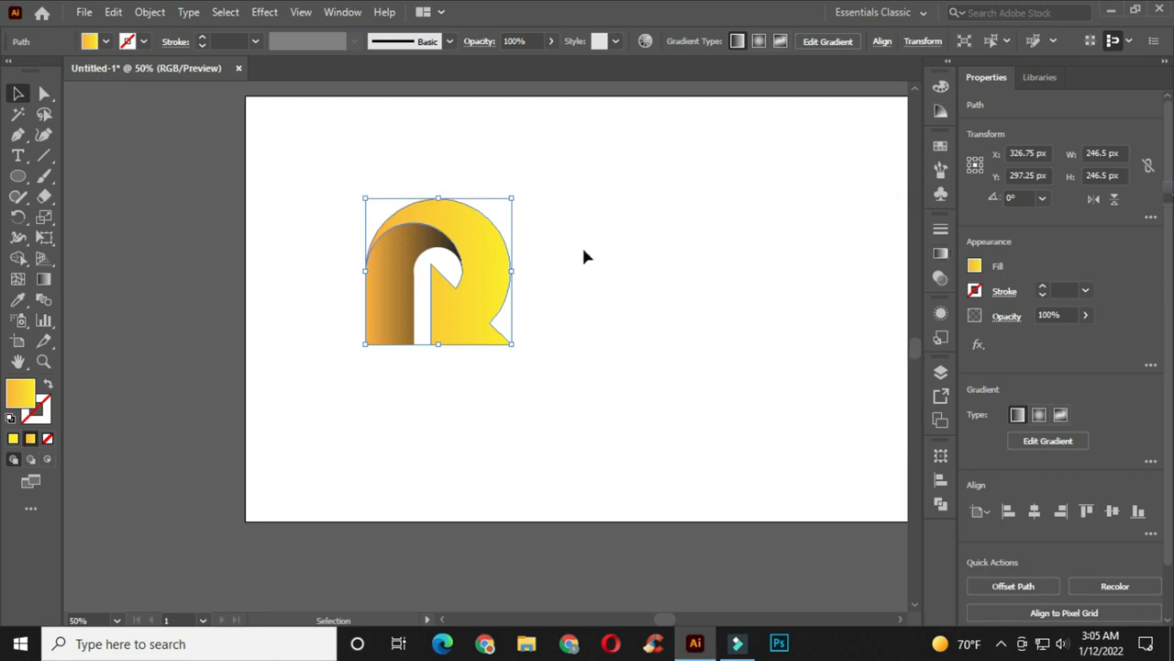
click(565, 255)
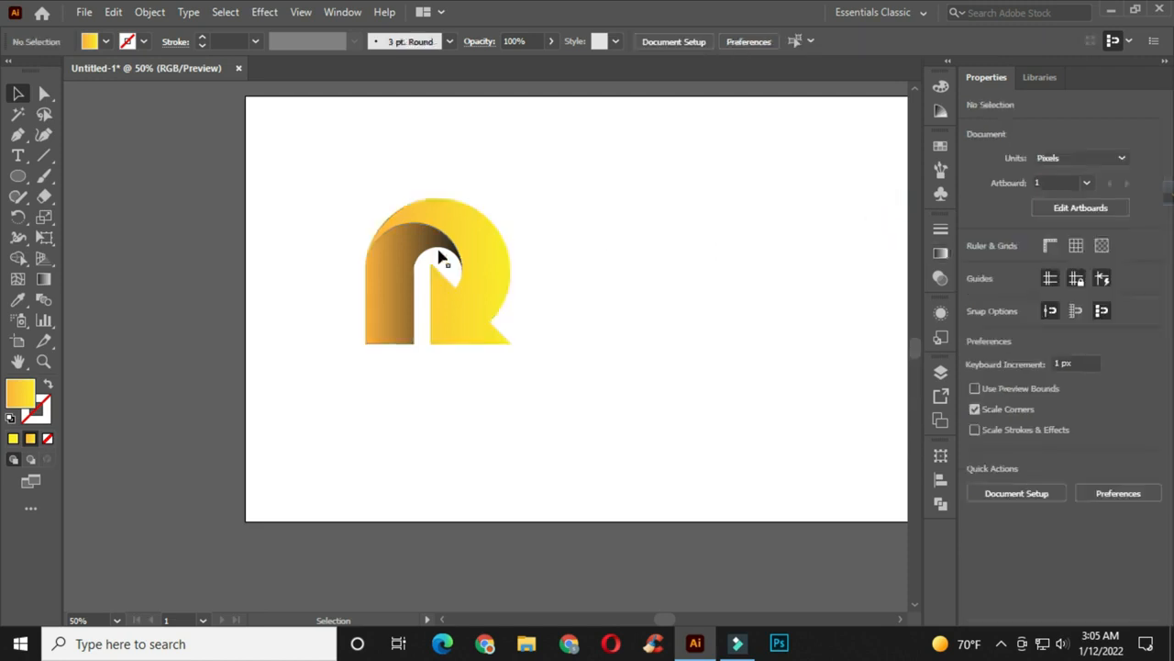
Try several gradient directions on the stem shape, with orange at its base and the black stop above the arch.
click(395, 265)
key(g)
drag(367, 336, 446, 202)
drag(358, 307, 475, 198)
mouse_move(577, 147)
mouse_down()
mouse_move(365, 315)
mouse_move(498, 189)
mouse_move(532, 189)
mouse_up()
drag(333, 315, 516, 152)
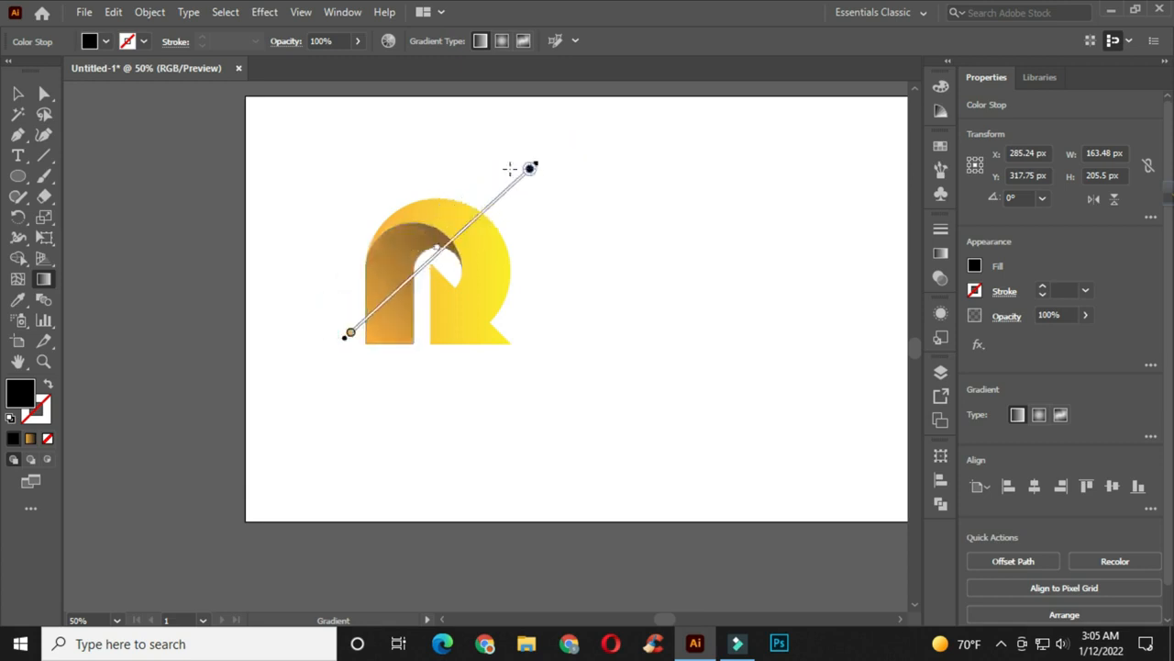
drag(380, 319, 460, 213)
drag(382, 307, 533, 132)
mouse_move(376, 305)
mouse_down()
mouse_move(485, 202)
mouse_move(585, 146)
mouse_up()
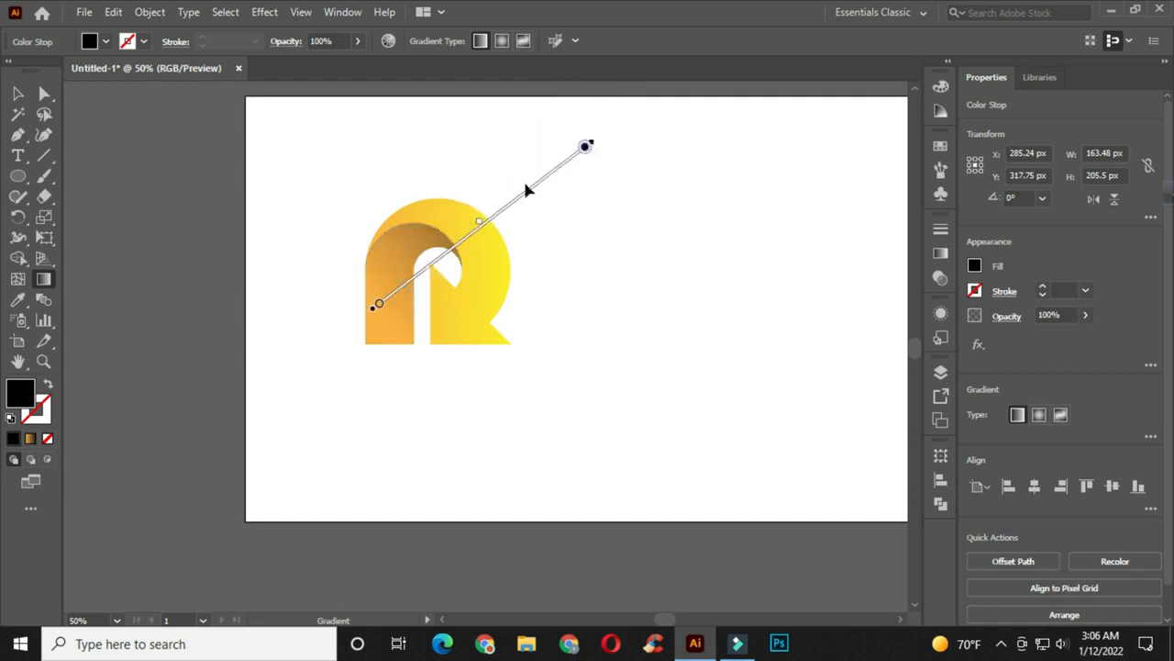
drag(383, 294, 544, 144)
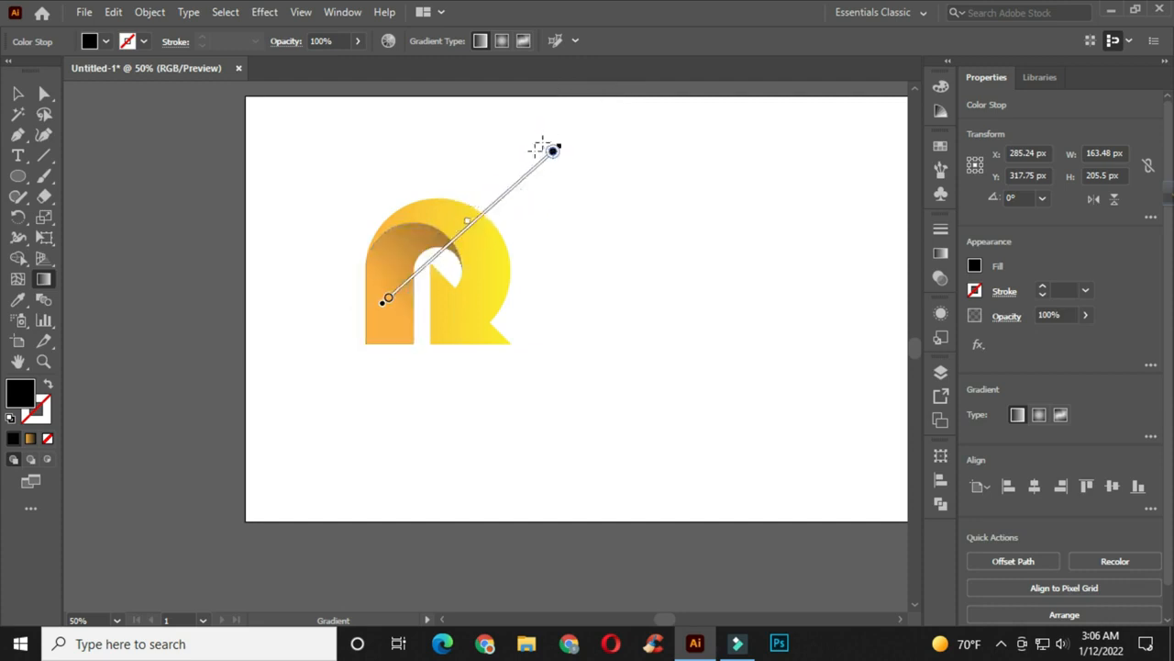
mouse_move(392, 295)
mouse_down()
mouse_move(407, 260)
mouse_move(539, 134)
mouse_up()
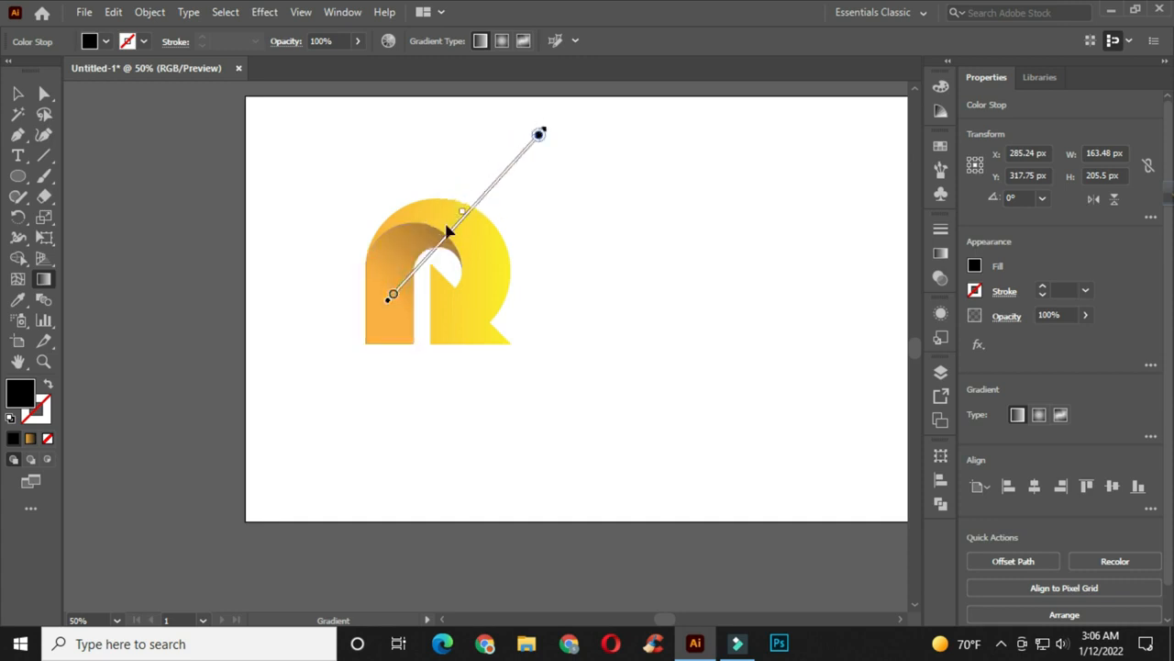
mouse_move(397, 324)
mouse_down()
mouse_move(425, 116)
mouse_move(443, 108)
mouse_up()
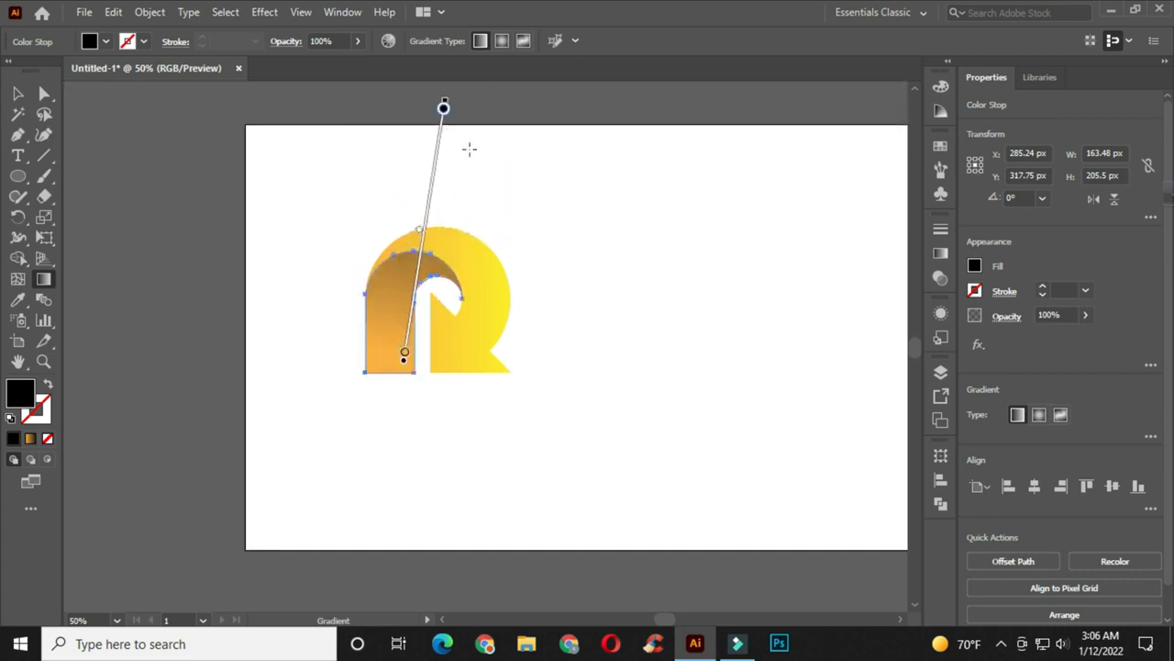
mouse_move(390, 354)
mouse_down()
mouse_move(383, 340)
mouse_move(457, 183)
mouse_up()
mouse_move(379, 339)
mouse_down()
mouse_move(517, 131)
mouse_move(537, 122)
mouse_up()
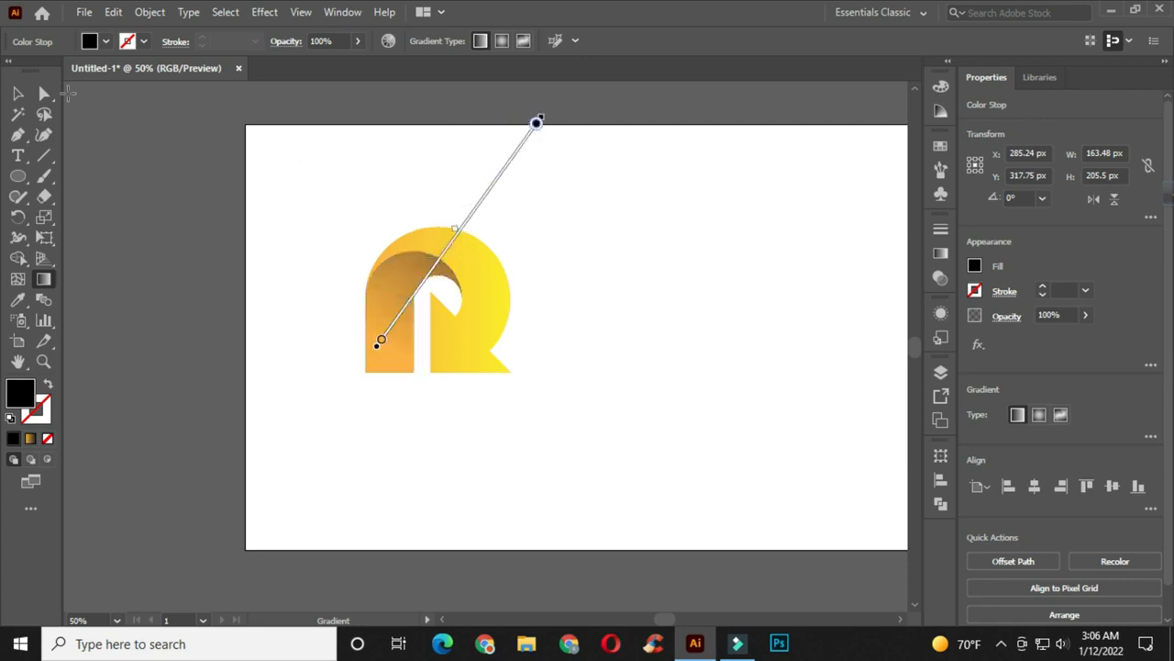
Redirect the bowl and leg shape's gradient diagonally, from orange at the leg to yellow above the arch.
click(18, 93)
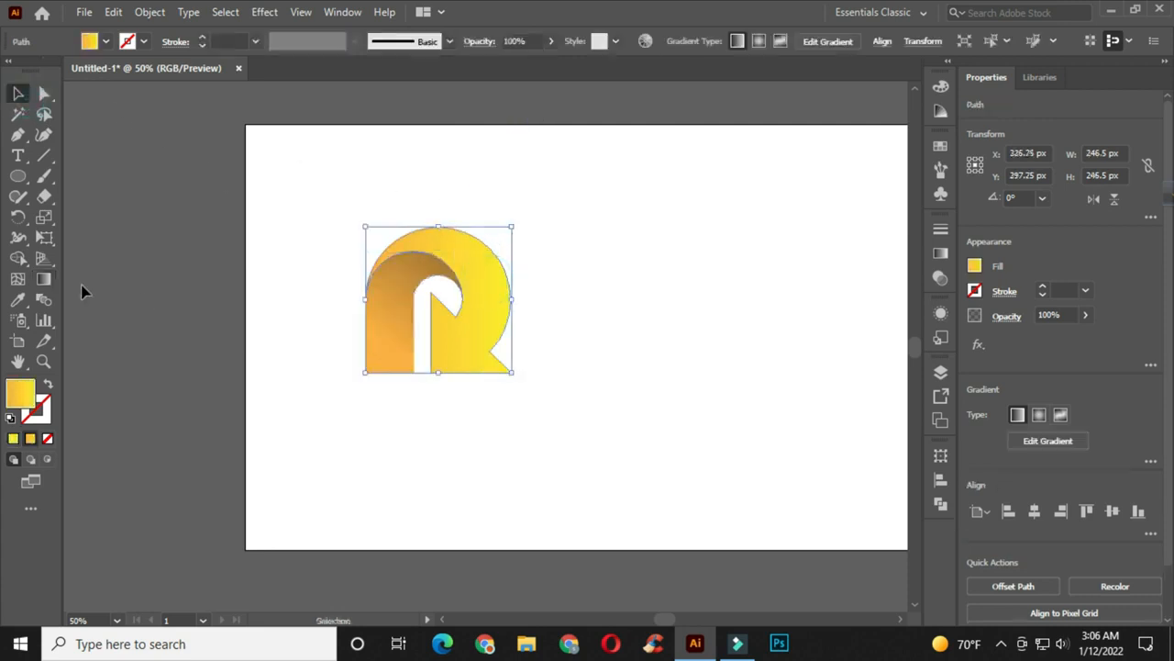
click(43, 279)
mouse_move(430, 246)
mouse_down()
mouse_move(459, 243)
mouse_move(469, 485)
mouse_up()
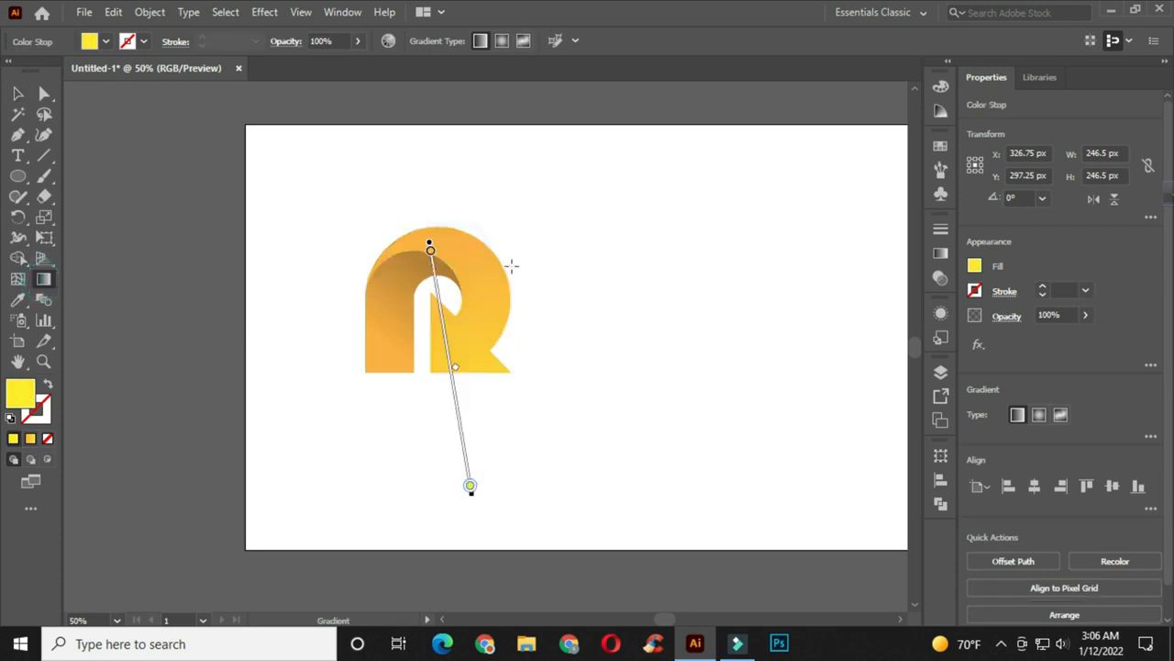
drag(485, 369, 437, 179)
drag(487, 384, 438, 187)
drag(502, 382, 433, 179)
drag(480, 342, 407, 153)
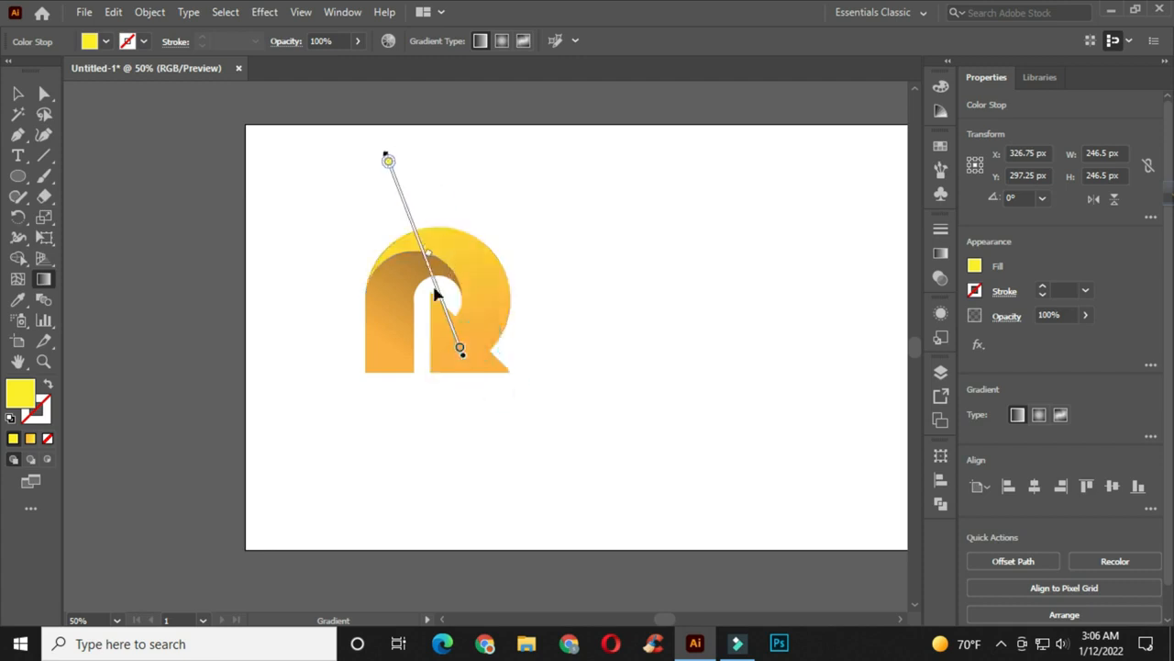
mouse_move(477, 388)
mouse_down()
mouse_move(472, 336)
mouse_move(390, 163)
mouse_up()
mouse_move(494, 375)
mouse_down()
mouse_move(395, 174)
mouse_move(392, 184)
mouse_up()
Redraw the stem shape's gradient diagonally, from orange low in the stem to black beyond the bowl, so the hook is shaded.
click(23, 98)
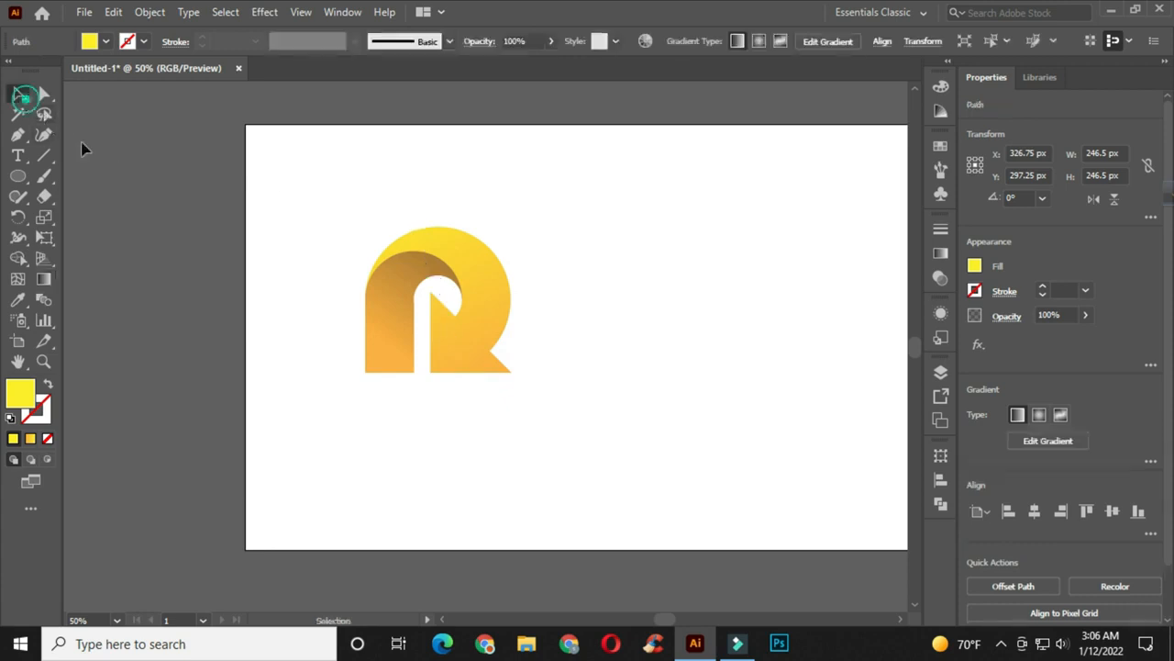
click(401, 325)
click(43, 279)
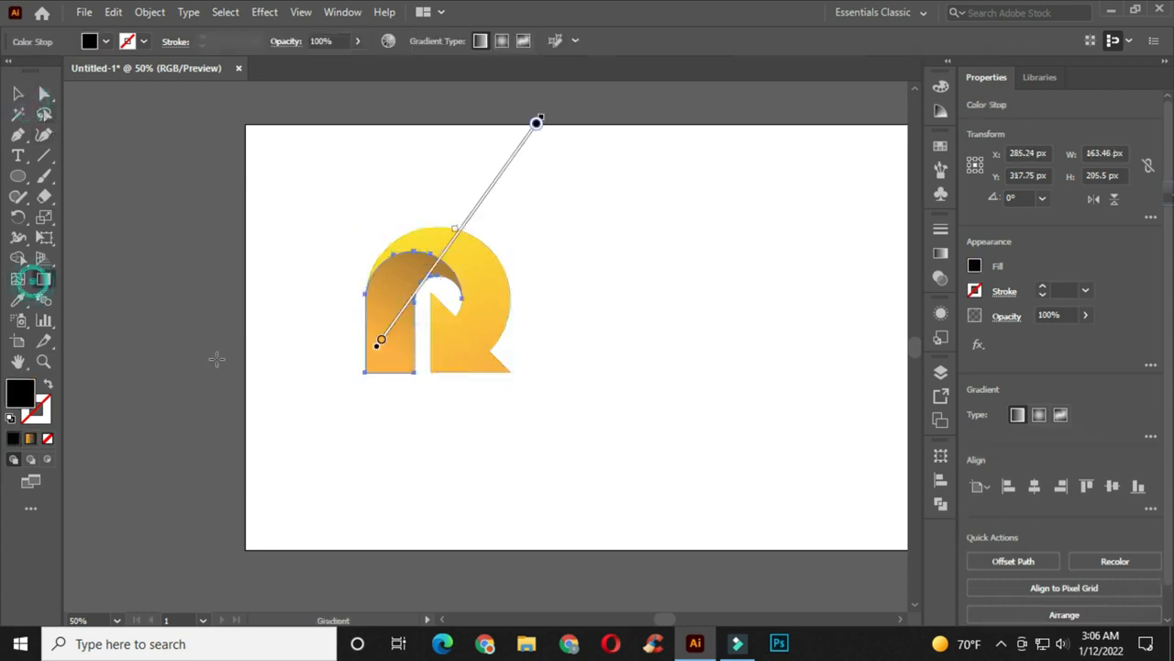
mouse_move(336, 364)
mouse_down()
mouse_move(501, 196)
mouse_move(507, 206)
mouse_up()
drag(334, 337, 523, 110)
mouse_move(341, 333)
mouse_down()
mouse_move(372, 357)
mouse_move(445, 233)
mouse_move(485, 219)
mouse_up()
drag(375, 358, 523, 119)
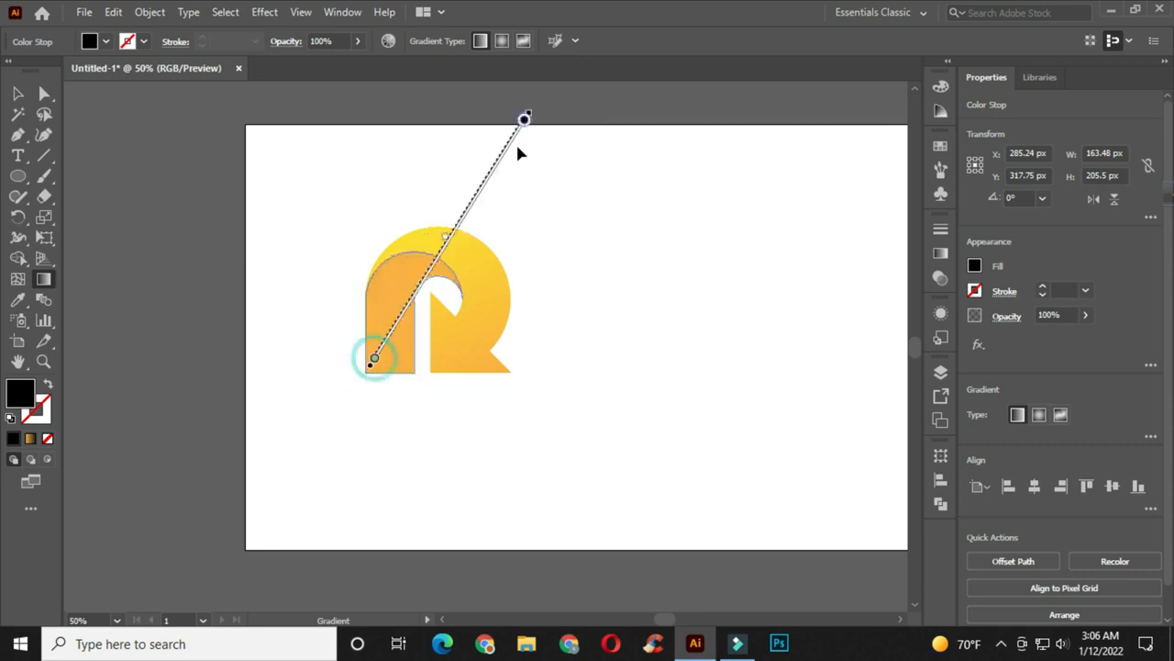
drag(341, 344, 609, 127)
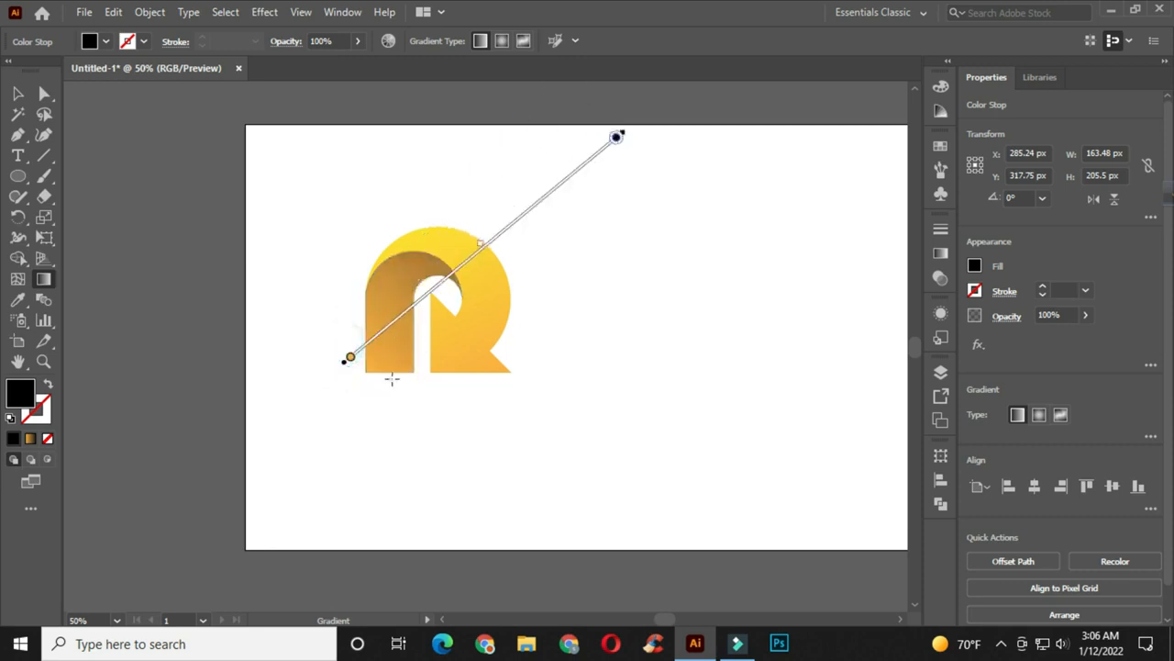
drag(387, 378, 446, 196)
drag(379, 346, 543, 99)
mouse_move(363, 318)
mouse_down()
mouse_move(448, 191)
mouse_move(516, 146)
mouse_up()
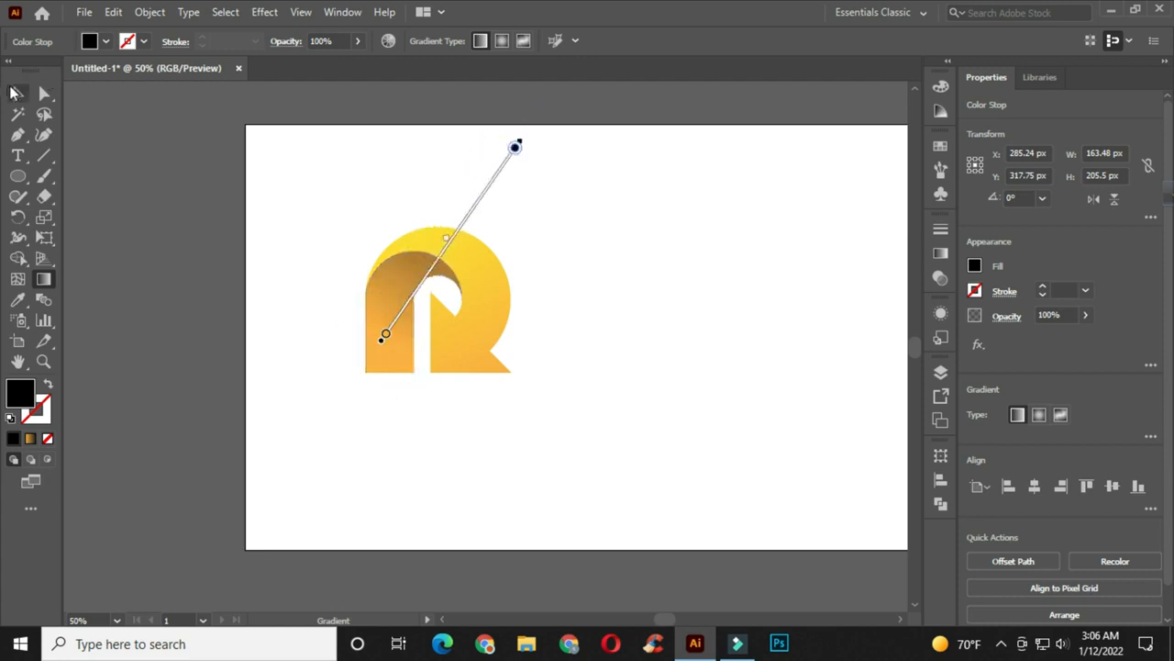
click(13, 93)
click(362, 158)
Draw a 640 by 720 px rectangle over the right half of the artboard and fill it with black.
key(ctrl+minus)
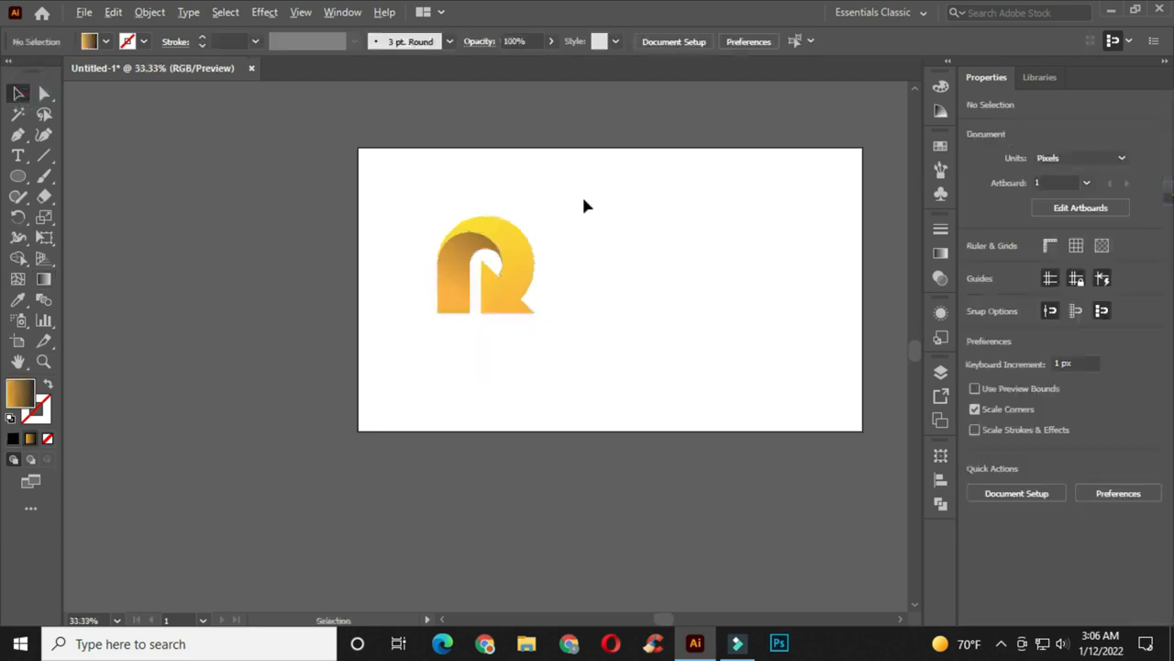
drag(590, 220, 487, 204)
drag(18, 176, 78, 178)
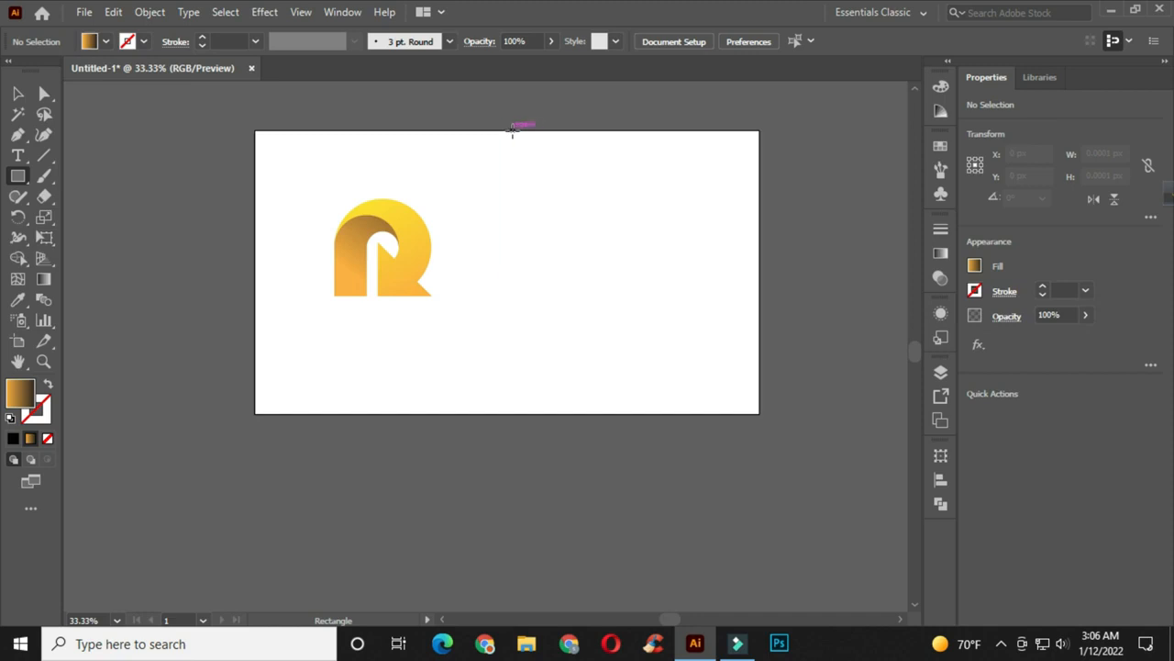
drag(505, 127, 759, 413)
click(106, 42)
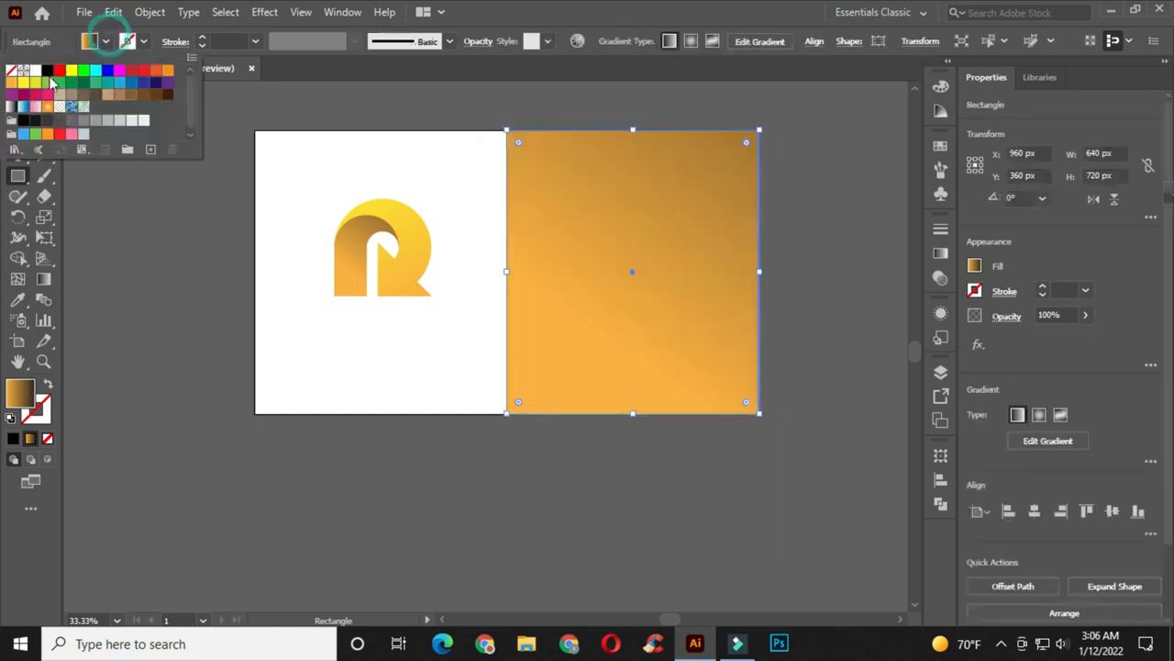
click(47, 70)
click(170, 266)
Duplicate the R logo onto the black rectangle and bring the copy to the front.
click(18, 92)
drag(291, 170, 434, 308)
drag(412, 238, 665, 276)
right_click(665, 276)
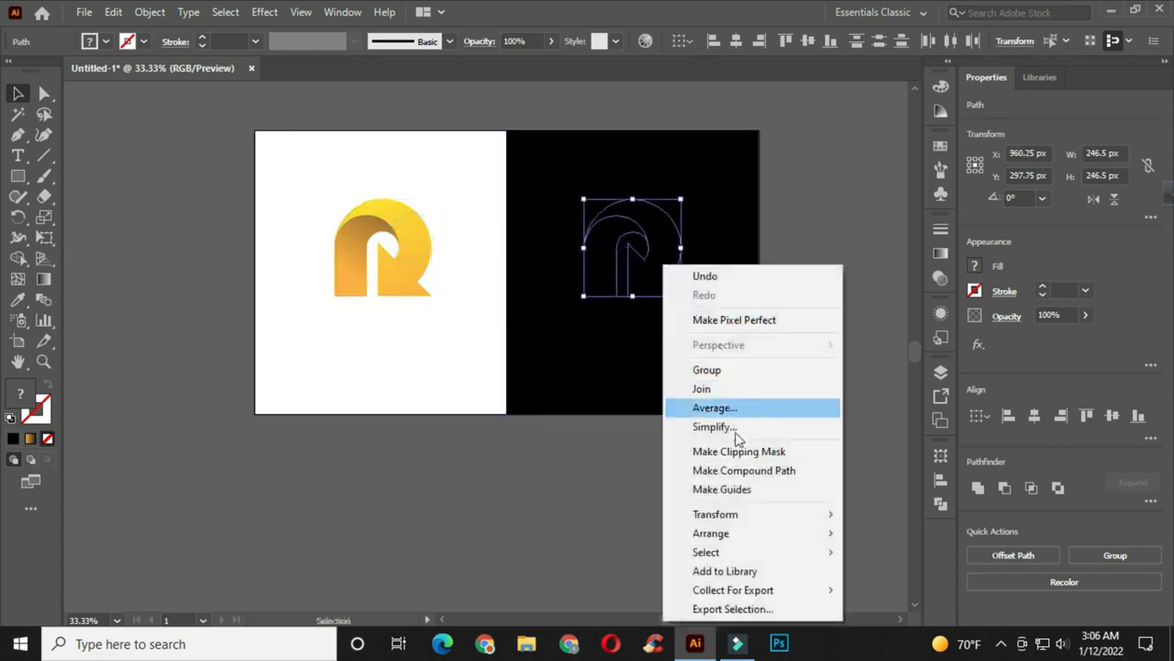
mouse_move(731, 535)
click(865, 453)
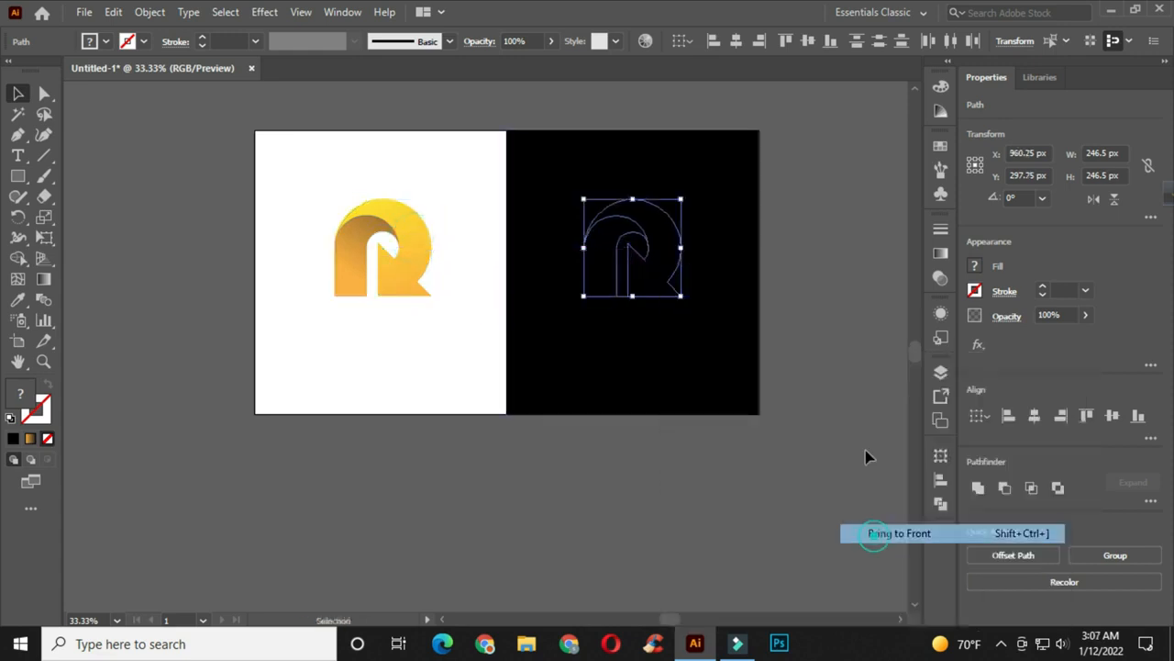
Shift the logo copy slightly lower on the black rectangle.
drag(647, 253, 657, 271)
click(460, 228)
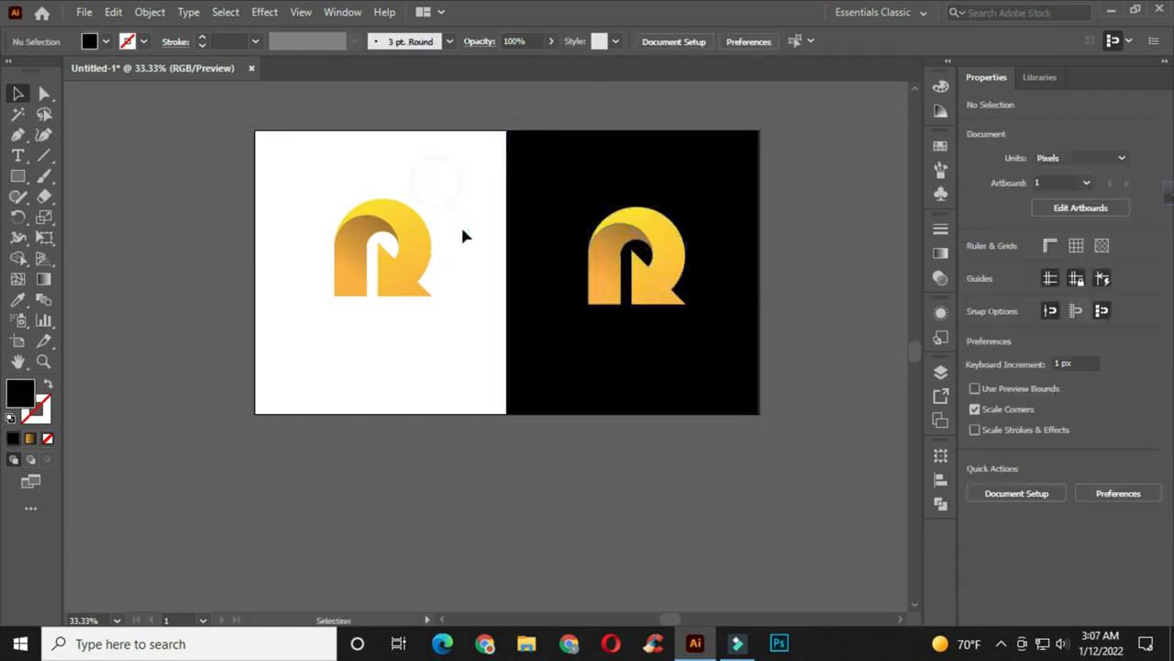
scroll(555, 253, up, 1)
drag(495, 243, 517, 288)
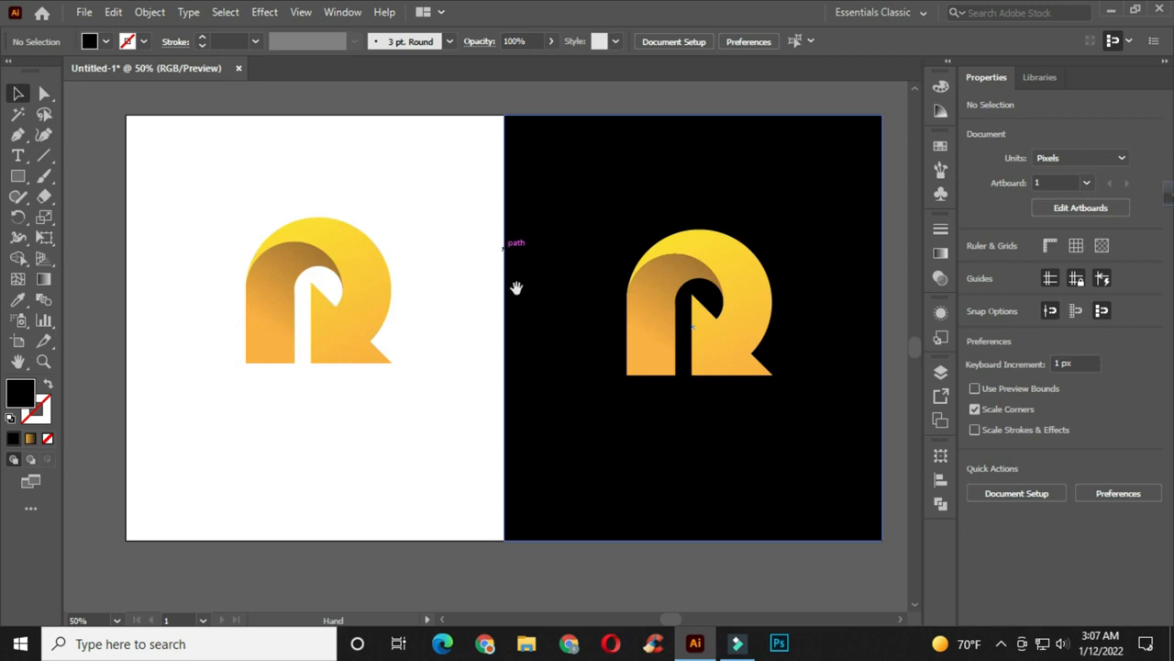